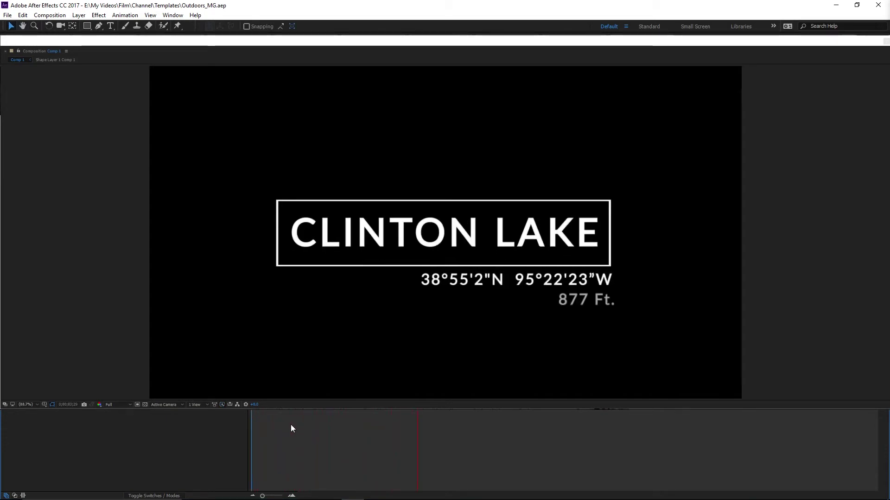
Step: Preview the finished CLINTON LAKE title animation from the start and return the playhead to the first frame
{"action": "key", "text": "space"}
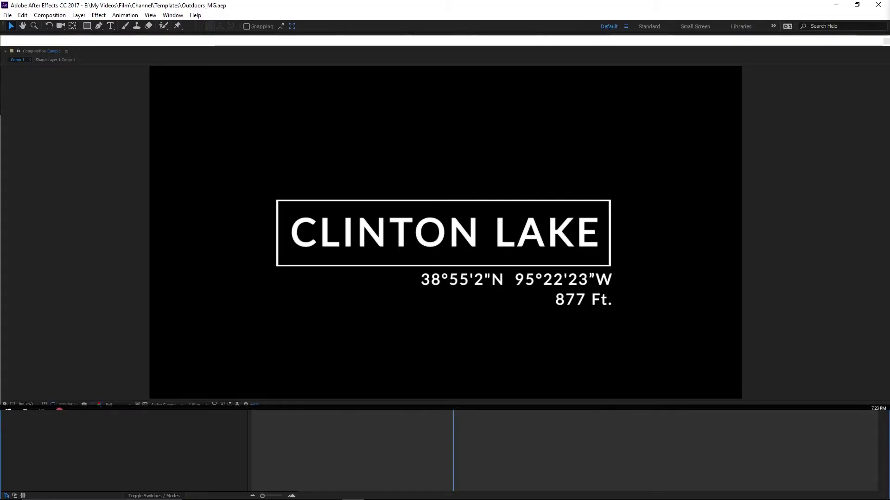
{"action": "key", "text": "Home"}
{"action": "key", "text": "space"}
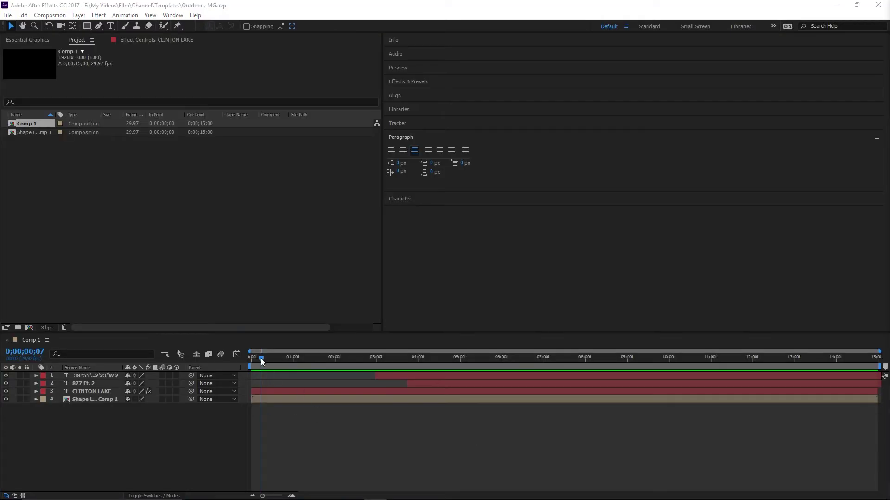
{"action": "left_click_drag", "start_coordinate": [262, 361], "coordinate": [224, 398]}
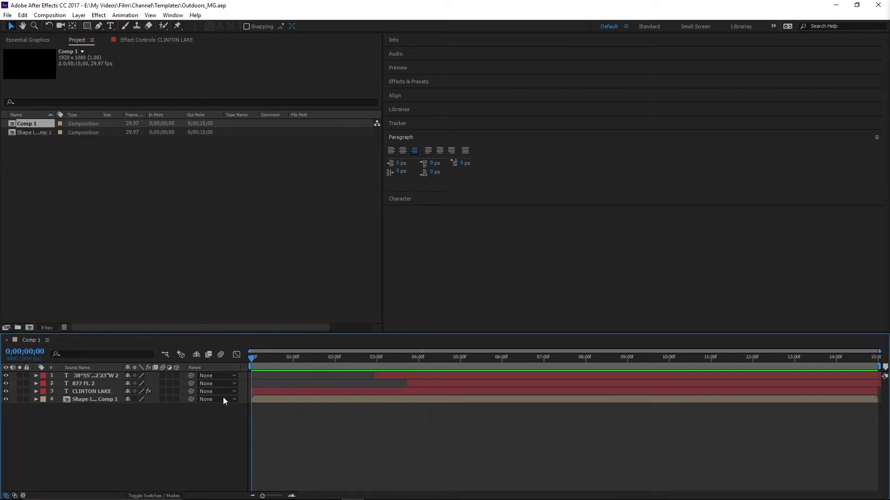
Step: Create a new composition named Comp 2 with the HDTV 1080 29.97 preset and a 15-second duration
{"action": "left_click", "coordinate": [50, 15]}
{"action": "left_click", "coordinate": [60, 24]}
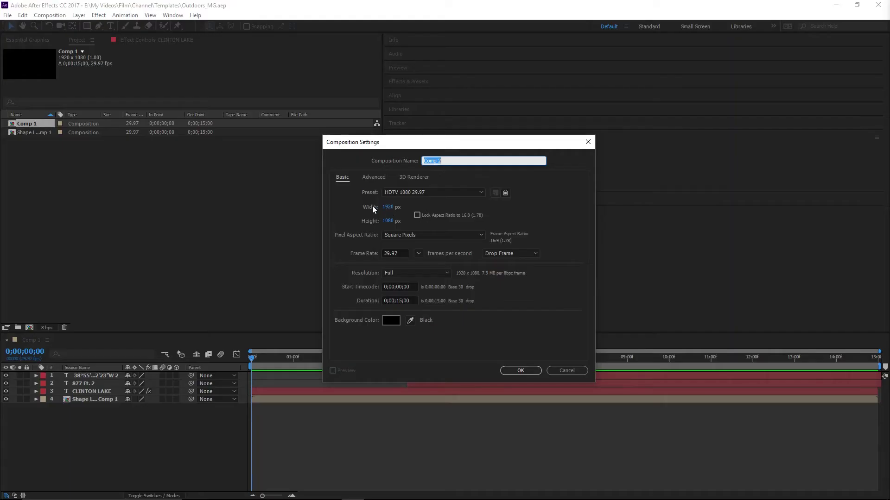
{"action": "left_click", "coordinate": [526, 371]}
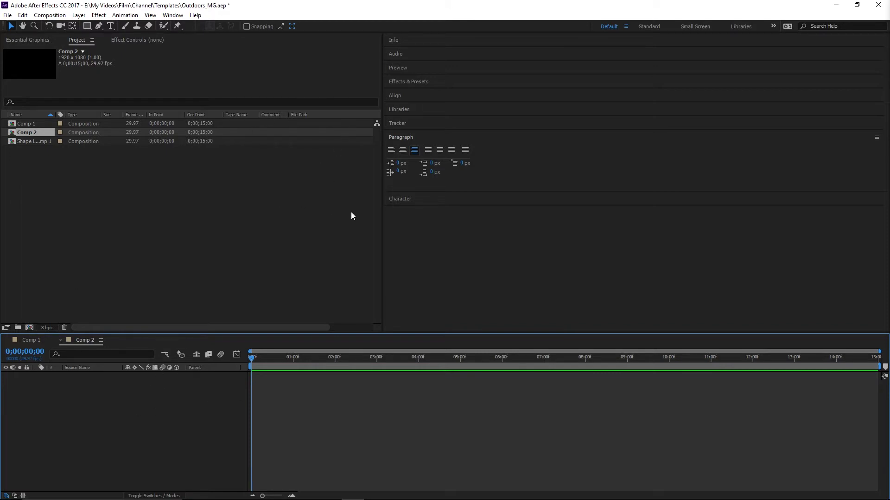
Step: Add a text layer reading DEFAULT NAME in the new composition
{"action": "left_click", "coordinate": [109, 26]}
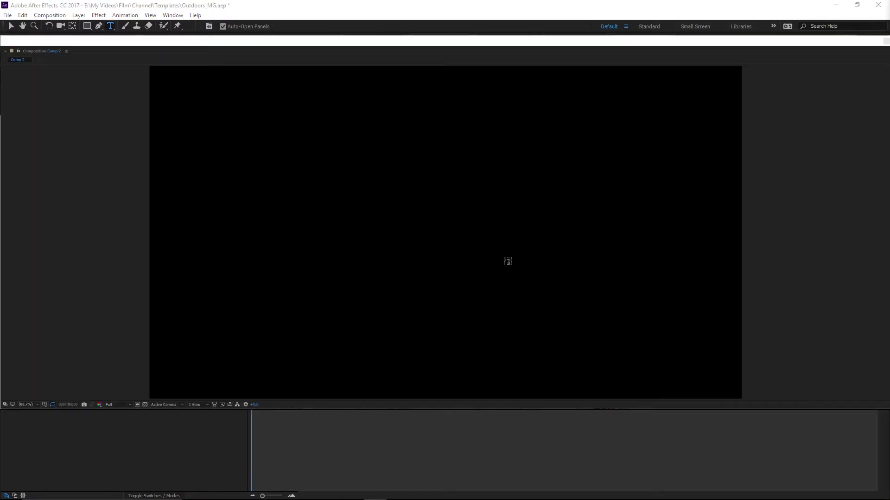
{"action": "left_click", "coordinate": [365, 225]}
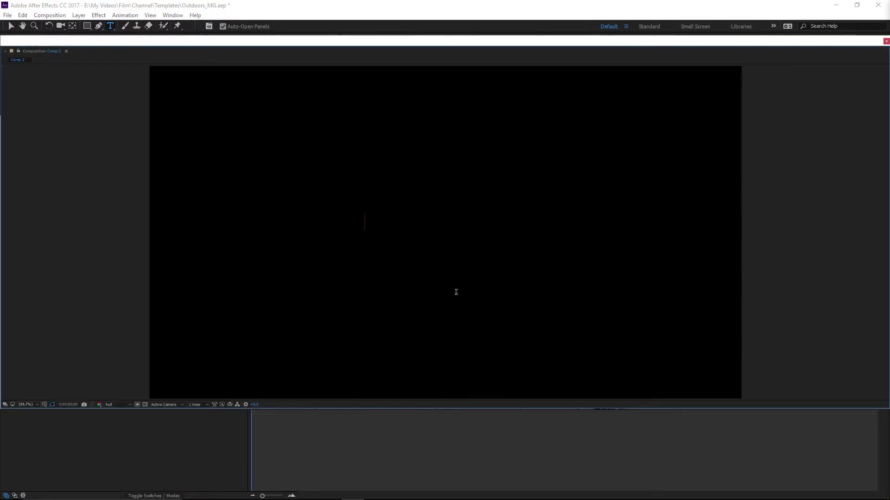
{"action": "type", "text": "Defa"}
{"action": "key", "text": "BackSpace"}
{"action": "key", "text": "BackSpace"}
{"action": "key", "text": "BackSpace"}
{"action": "type", "text": "EFAULT NAME"}
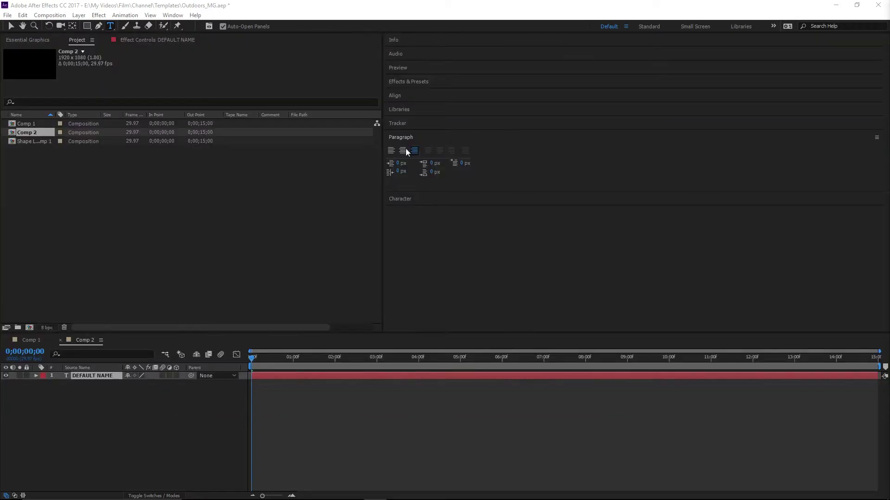
Step: Center the DEFAULT NAME text in the composition with centered paragraph alignment and a 125 px font size
{"action": "left_click", "coordinate": [406, 152]}
{"action": "left_click", "coordinate": [406, 138]}
{"action": "left_click", "coordinate": [401, 152]}
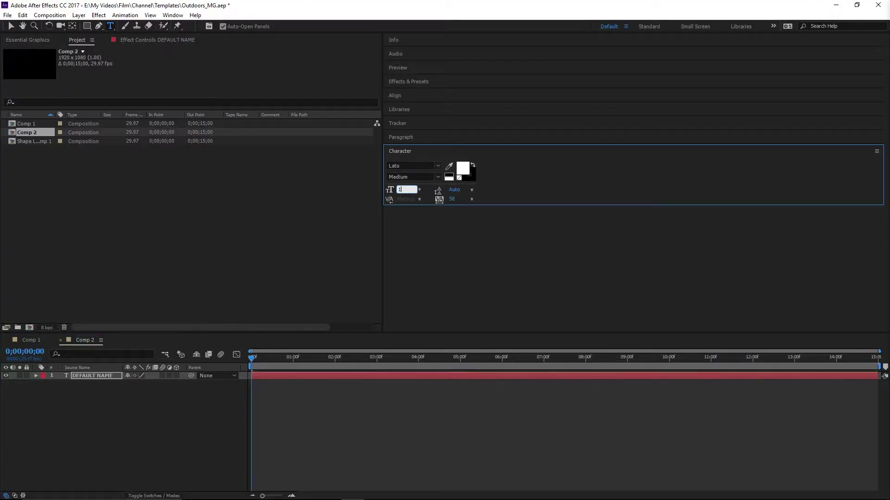
{"action": "key", "text": "Return"}
{"action": "left_click", "coordinate": [11, 26]}
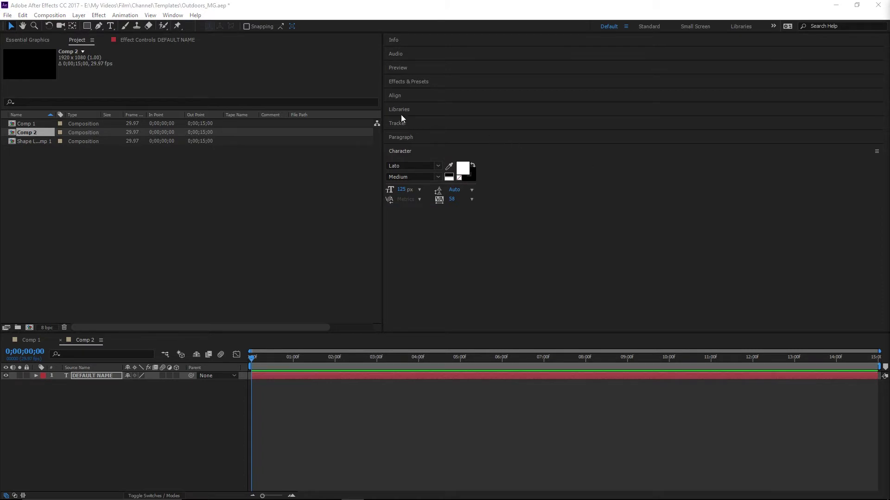
{"action": "left_click", "coordinate": [395, 95]}
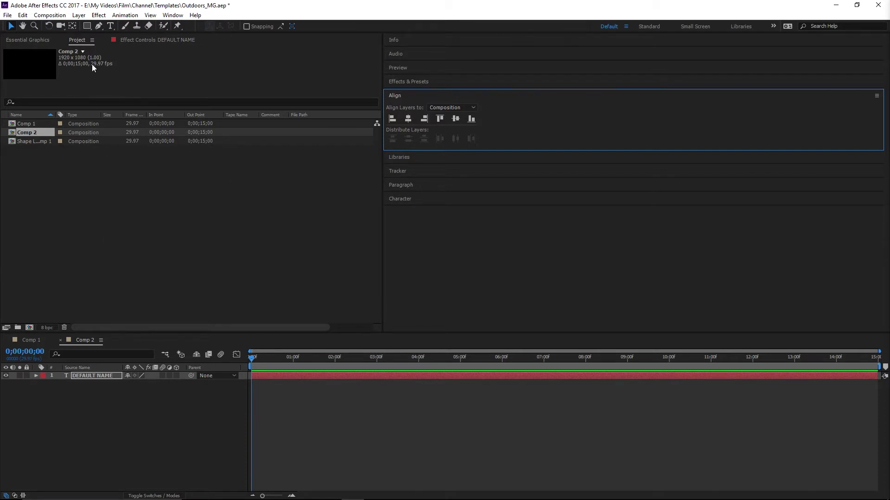
Step: Draw a rectangle around the DEFAULT NAME text on a new shape layer
{"action": "left_click", "coordinate": [88, 26]}
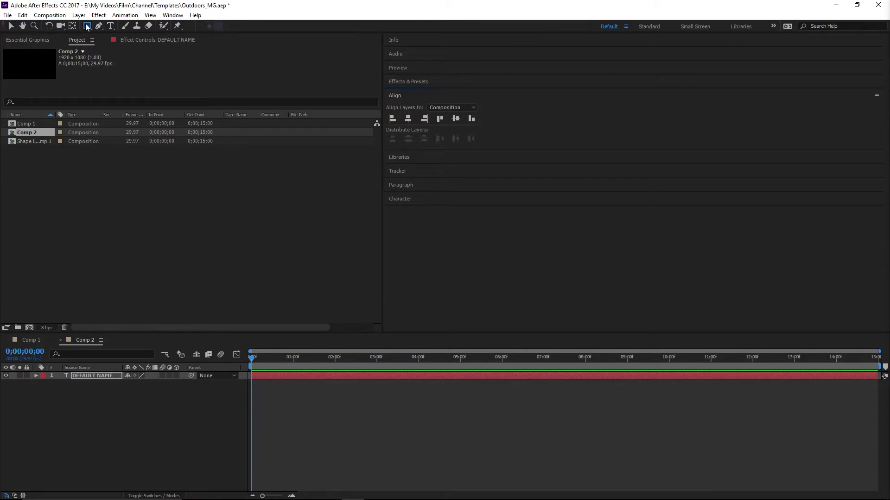
{"action": "left_click", "coordinate": [36, 375]}
{"action": "left_click", "coordinate": [93, 417]}
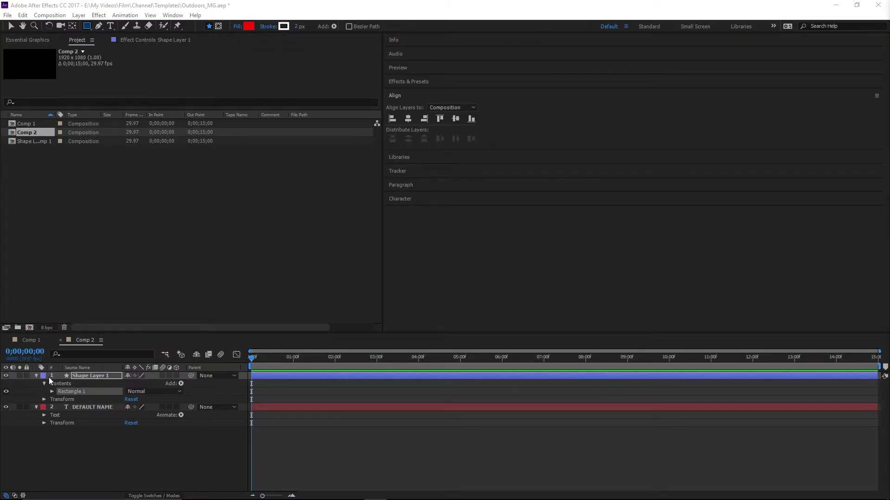
Step: Set the rectangle's fill opacity to 0% so that only its white outline shows
{"action": "left_click", "coordinate": [52, 391]}
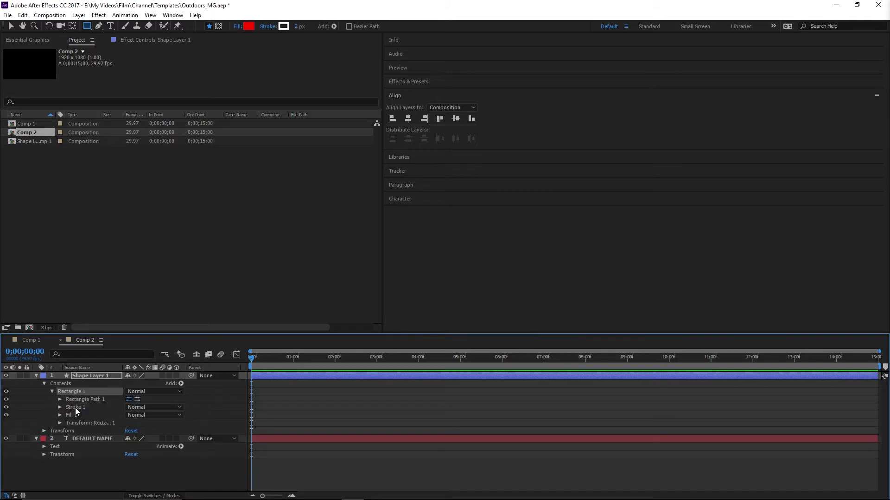
{"action": "left_click", "coordinate": [60, 407]}
{"action": "left_click_drag", "start_coordinate": [238, 333], "coordinate": [242, 226]}
{"action": "left_click", "coordinate": [130, 325]}
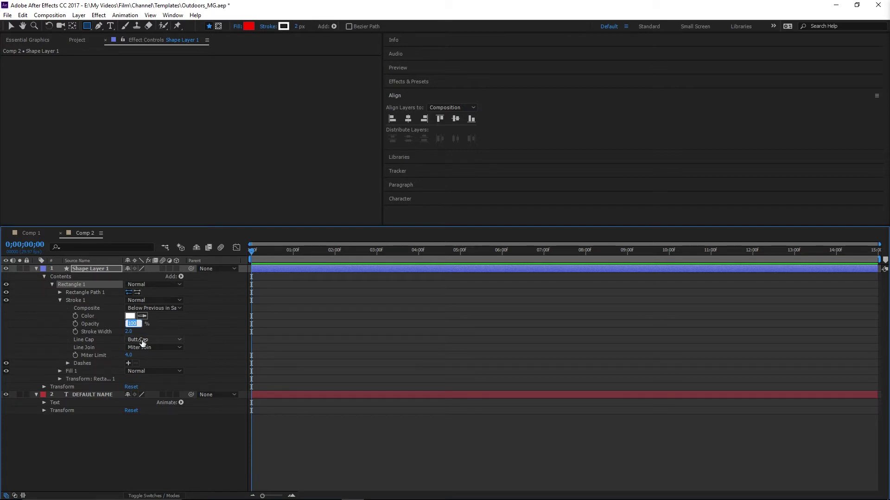
{"action": "left_click", "coordinate": [62, 347]}
{"action": "left_click", "coordinate": [60, 371]}
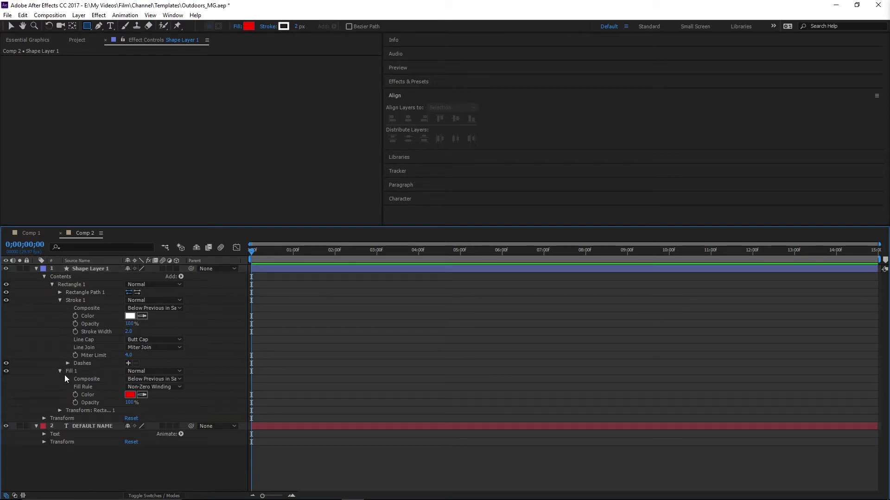
{"action": "left_click", "coordinate": [130, 403]}
{"action": "type", "text": "0"}
{"action": "key", "text": "Return"}
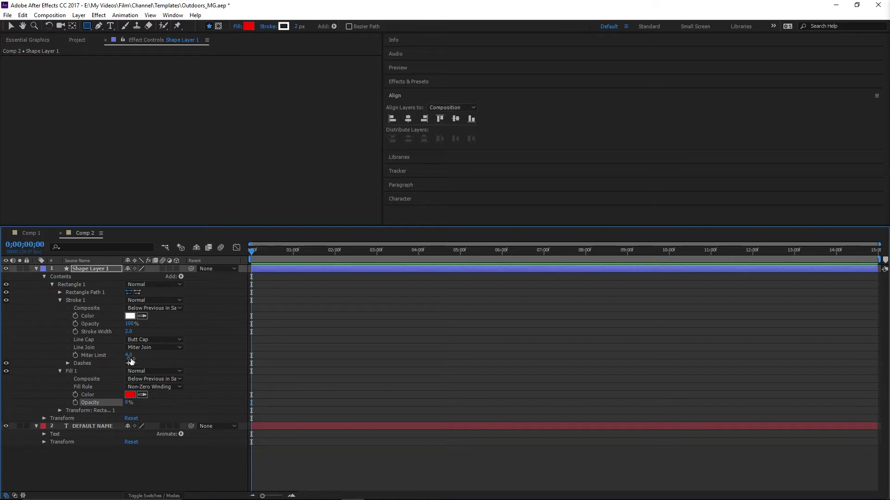
Step: Set the rectangle's stroke width to 5, using the finished composition as reference
{"action": "left_click", "coordinate": [36, 234]}
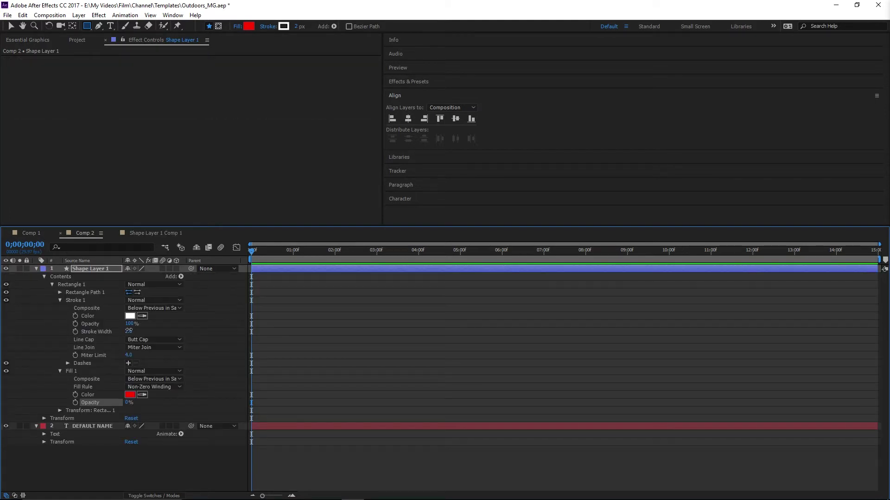
{"action": "left_click", "coordinate": [129, 331]}
{"action": "key", "text": "Return"}
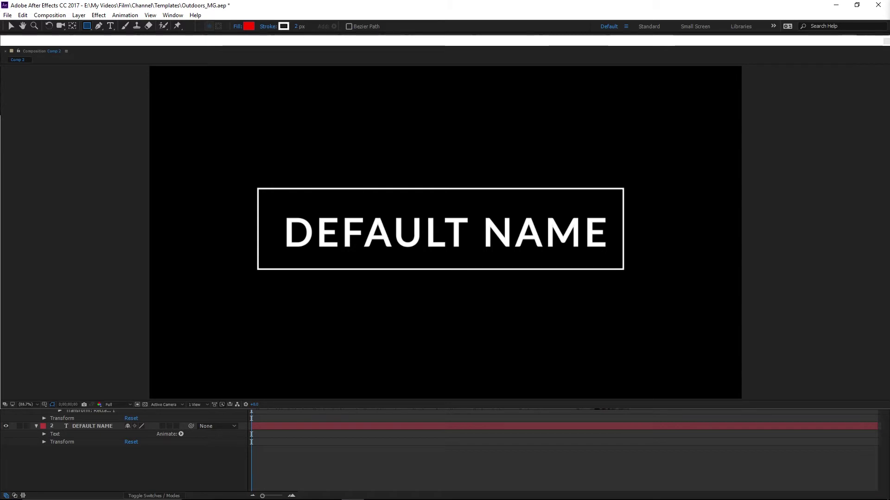
Step: Nudge the rectangle layer right and down to center it around the title text
{"action": "key", "text": "ctrl+Down"}
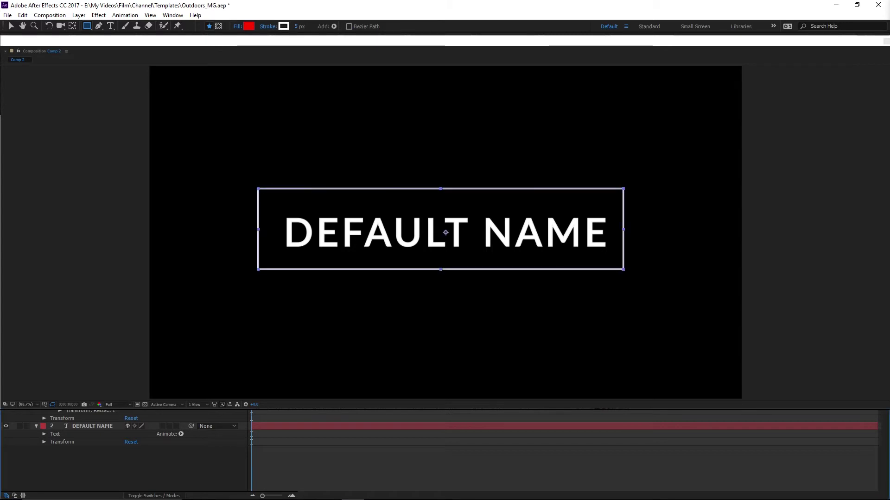
{"action": "key", "text": "shift+Right"}
{"action": "key", "text": "shift+Down"}
{"action": "key", "text": "F2"}
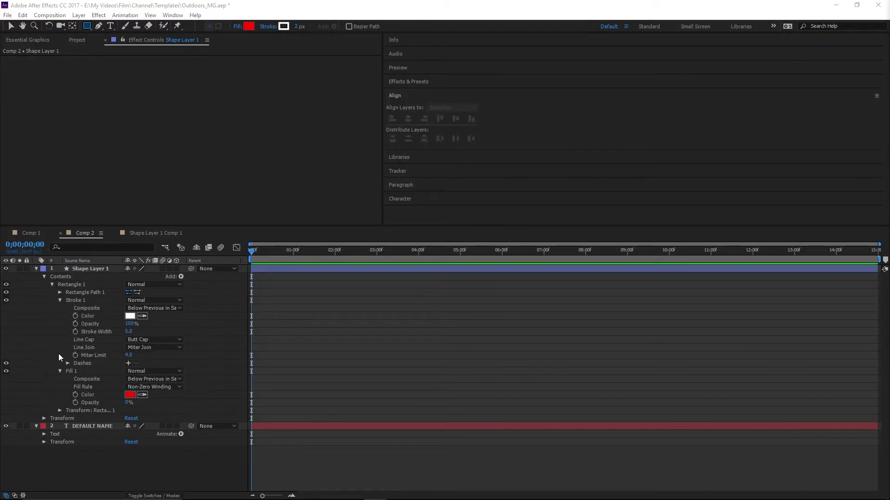
Step: Unlink the rectangle layer's scale, set its vertical scale to 90%, and reduce its width to fit closer around the text
{"action": "left_click", "coordinate": [44, 419]}
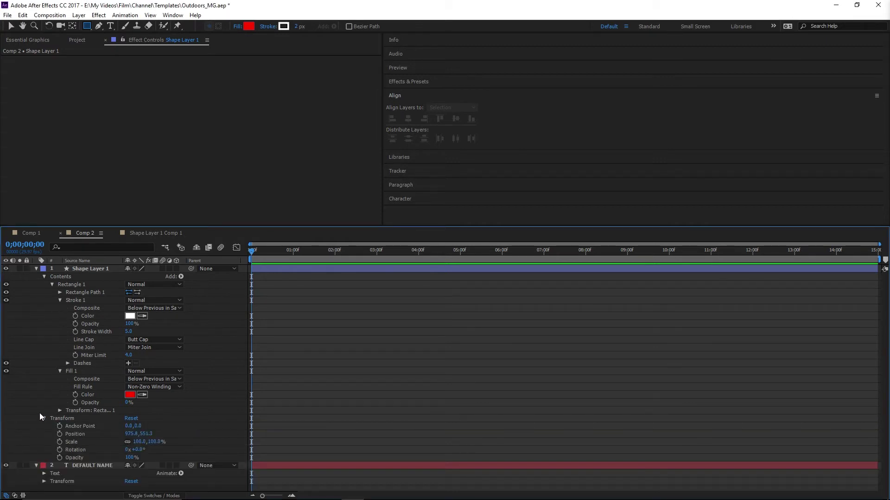
{"action": "left_click", "coordinate": [137, 441]}
{"action": "left_click", "coordinate": [180, 441]}
{"action": "left_click", "coordinate": [153, 441]}
{"action": "type", "text": "90"}
{"action": "key", "text": "Return"}
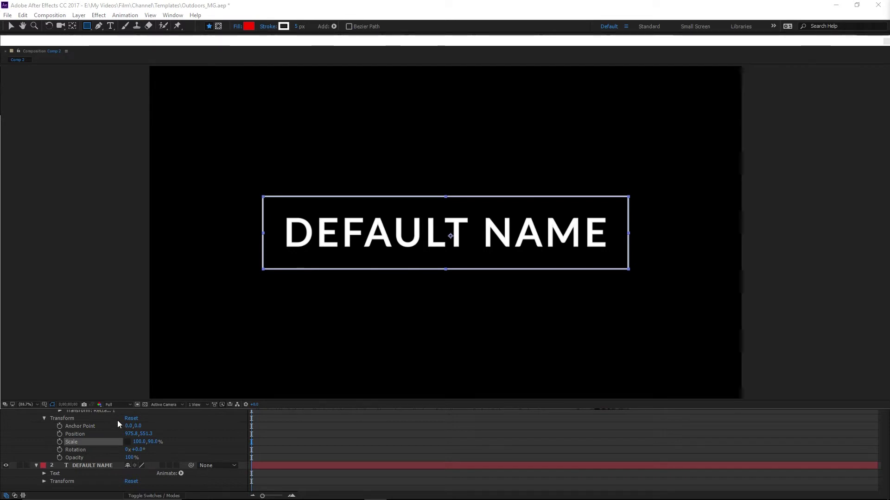
{"action": "mouse_move", "coordinate": [140, 444]}
{"action": "left_mouse_down"}
{"action": "mouse_move", "coordinate": [158, 441]}
{"action": "mouse_move", "coordinate": [118, 443]}
{"action": "mouse_move", "coordinate": [139, 441]}
{"action": "left_mouse_up"}
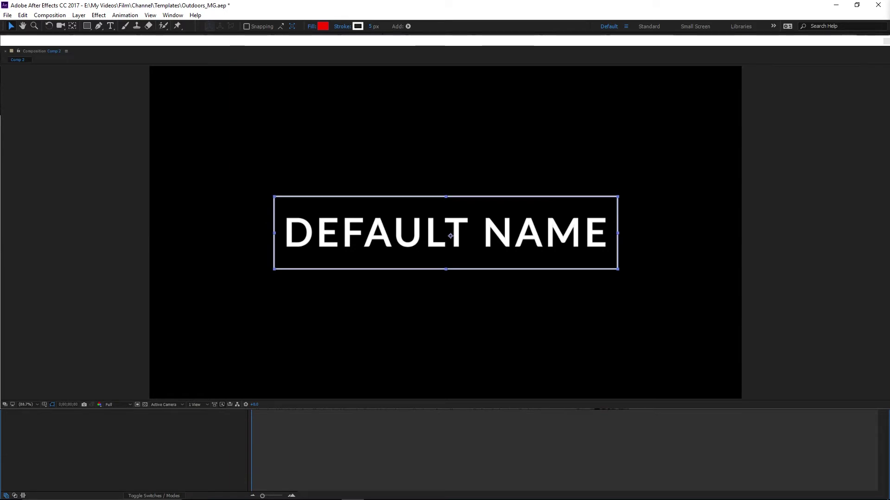
{"action": "key", "text": "F2"}
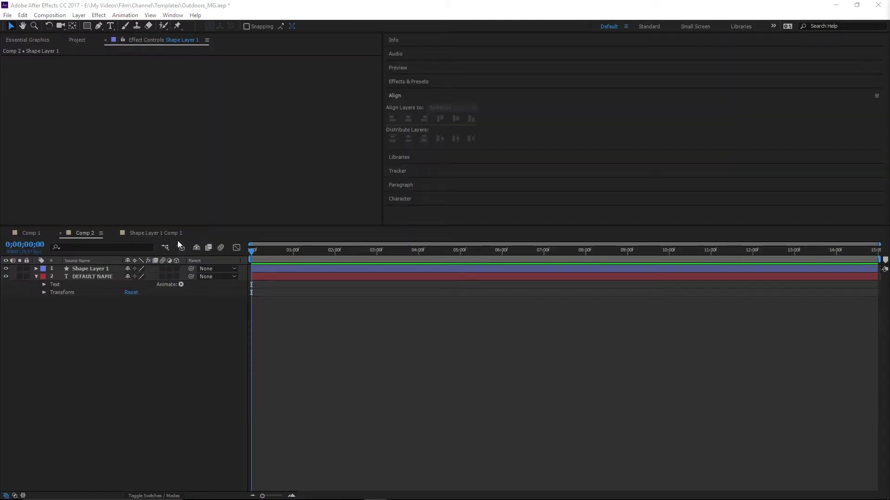
Step: Pre-compose the rectangle shape layer into its own composition
{"action": "right_click", "coordinate": [92, 269]}
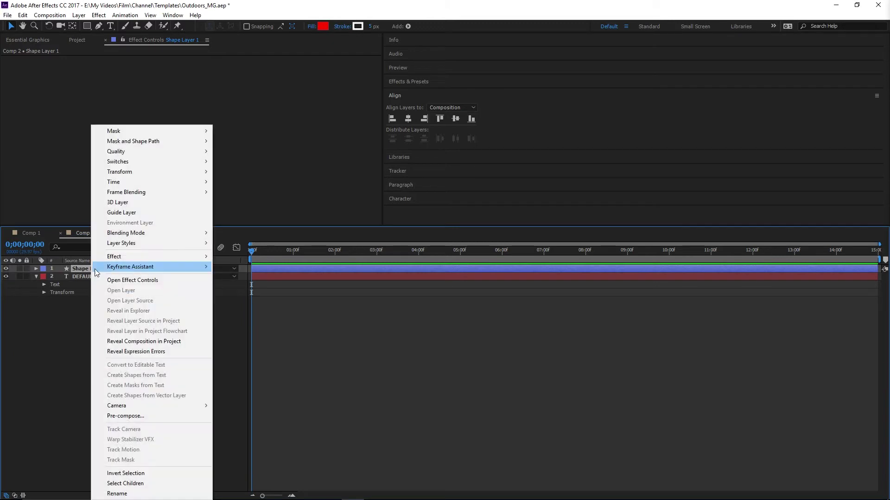
{"action": "left_click", "coordinate": [132, 418]}
{"action": "left_click", "coordinate": [471, 307]}
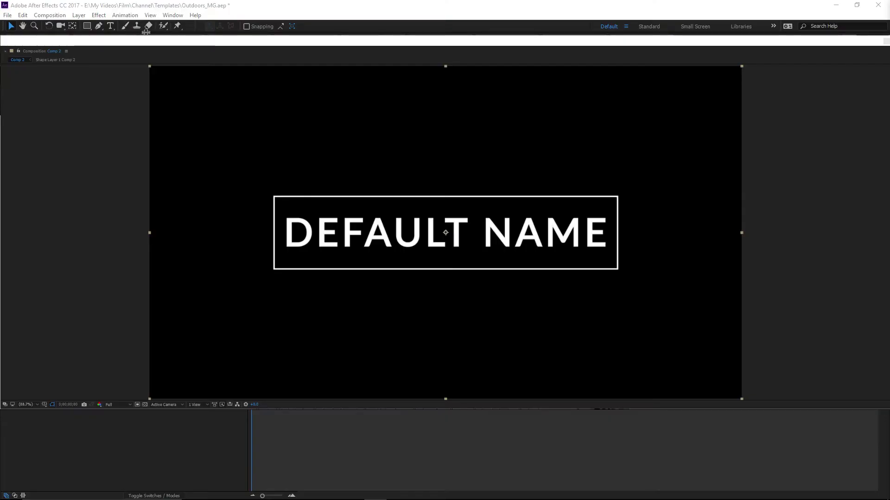
Step: Draw a closed Pen tool mask on the pre-composed frame that follows its outline, excludes the text area and leaves a gap at the bottom center
{"action": "left_click", "coordinate": [99, 26]}
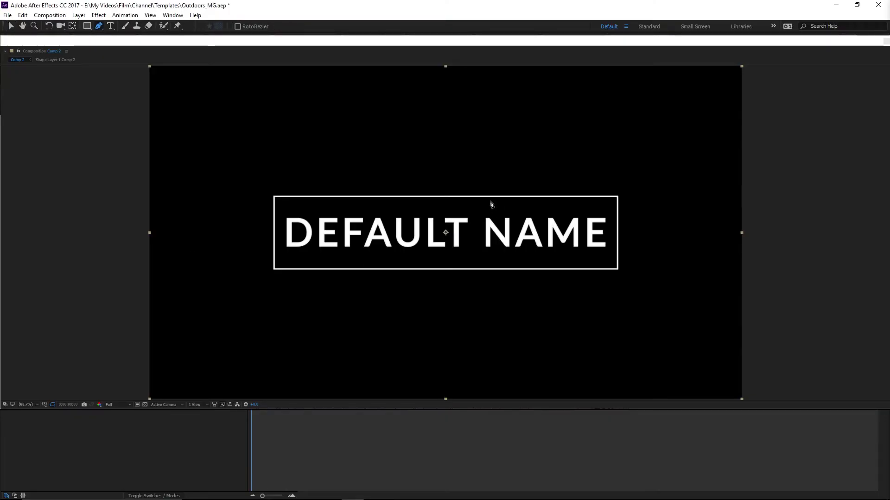
{"action": "left_click", "coordinate": [445, 185]}
{"action": "left_click", "coordinate": [257, 187]}
{"action": "left_click", "coordinate": [248, 287]}
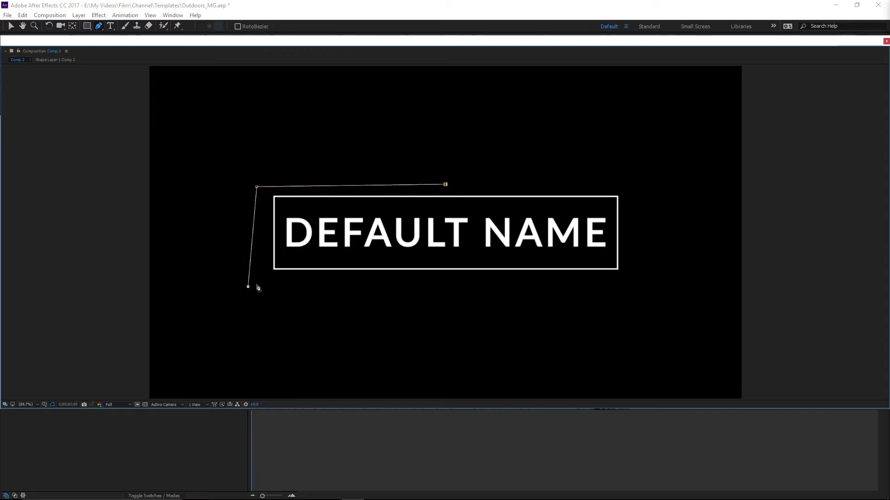
{"action": "left_click", "coordinate": [288, 253]}
{"action": "left_click", "coordinate": [284, 209]}
{"action": "left_click", "coordinate": [604, 209]}
{"action": "left_click", "coordinate": [608, 258]}
{"action": "left_click", "coordinate": [477, 259]}
{"action": "left_click", "coordinate": [481, 287]}
{"action": "left_click", "coordinate": [646, 293]}
{"action": "left_click", "coordinate": [642, 214]}
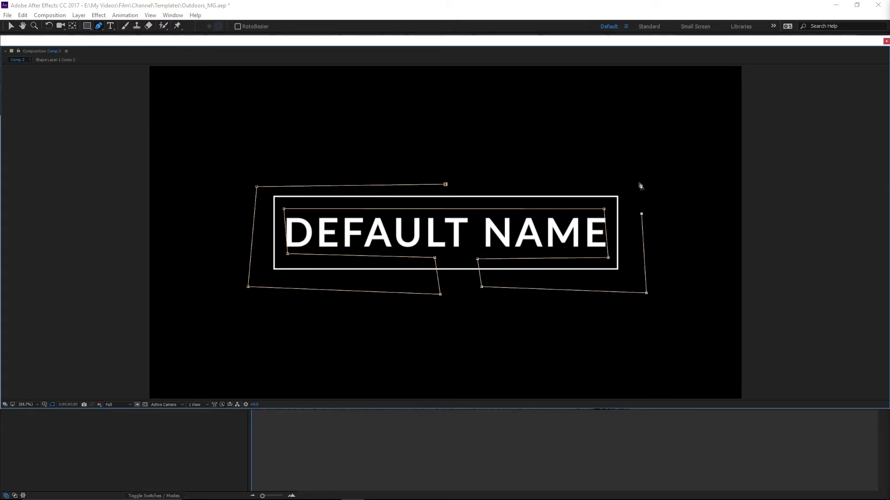
{"action": "left_click", "coordinate": [450, 185]}
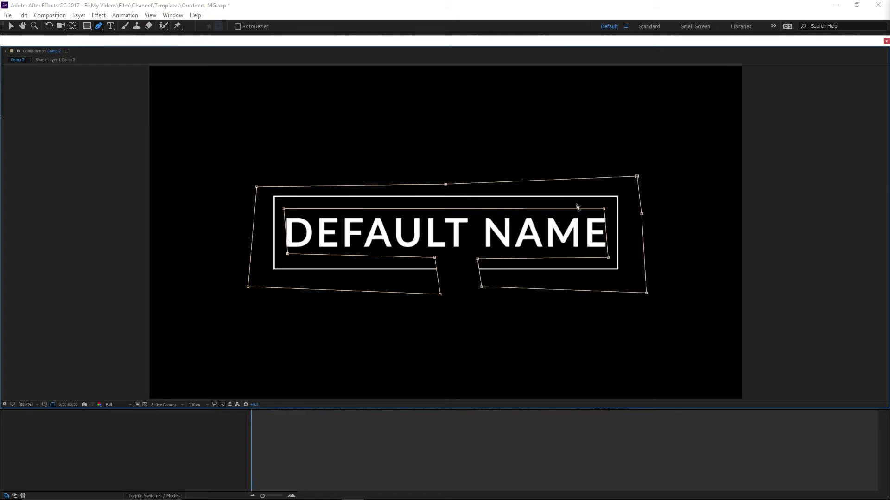
{"action": "left_click", "coordinate": [641, 215]}
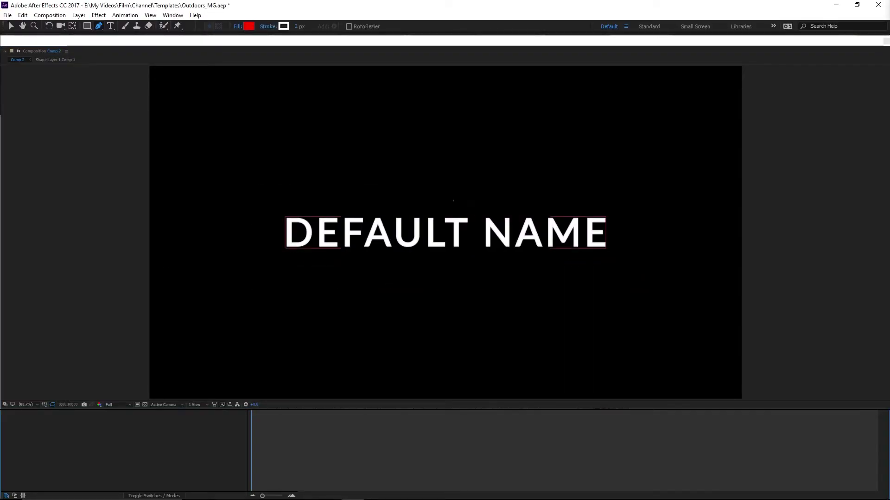
Step: Play back the frame's draw-on, and at 0;00;02;00 nudge the title text down to the frame's bottom line
{"action": "key", "text": "space"}
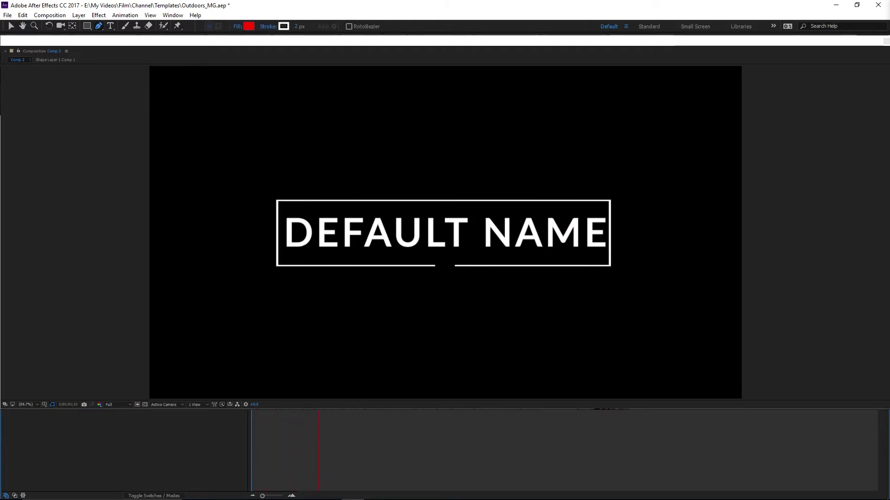
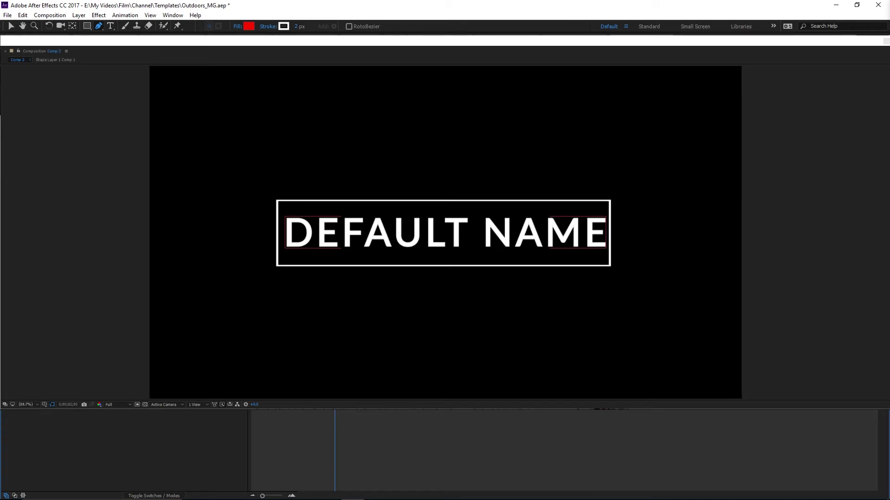
{"action": "key", "text": "ctrl+Down"}
{"action": "key", "text": "Down"}
{"action": "key", "text": "Down"}
{"action": "key", "text": "Down"}
{"action": "key", "text": "Down"}
{"action": "key", "text": "Down"}
{"action": "key", "text": "Down"}
{"action": "key", "text": "Down"}
{"action": "key", "text": "Down"}
{"action": "key", "text": "Down"}
{"action": "key", "text": "Down"}
{"action": "key", "text": "Down"}
{"action": "key", "text": "Down"}
{"action": "key", "text": "Down"}
{"action": "key", "text": "Down"}
{"action": "key", "text": "Down"}
{"action": "key", "text": "Down"}
{"action": "key", "text": "Down"}
{"action": "key", "text": "Down"}
{"action": "key", "text": "Down"}
{"action": "key", "text": "Down"}
{"action": "key", "text": "Down"}
{"action": "key", "text": "Down"}
{"action": "key", "text": "Down"}
{"action": "key", "text": "Down"}
{"action": "key", "text": "Down"}
{"action": "key", "text": "Down"}
{"action": "key", "text": "Down"}
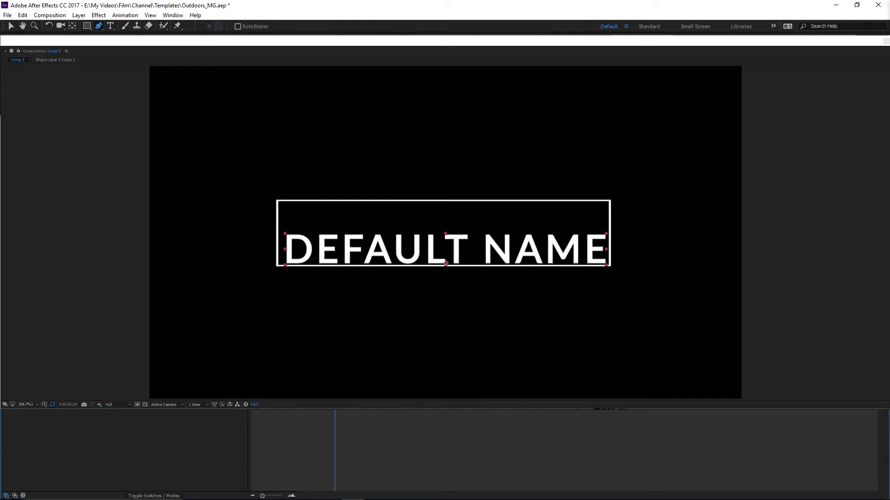
Step: At 0;00;04;01, nudge the title text back up to the vertical middle of the frame
{"action": "key", "text": "space"}
{"action": "key", "text": "space"}
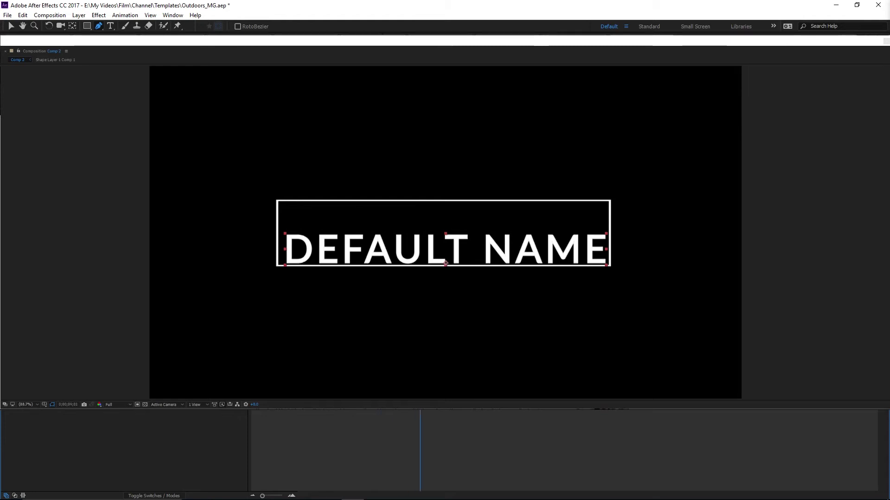
{"action": "key", "text": "Up"}
{"action": "key", "text": "Up"}
{"action": "key", "text": "Up"}
{"action": "key", "text": "Up"}
{"action": "key", "text": "Up"}
{"action": "key", "text": "Up"}
{"action": "key", "text": "Up"}
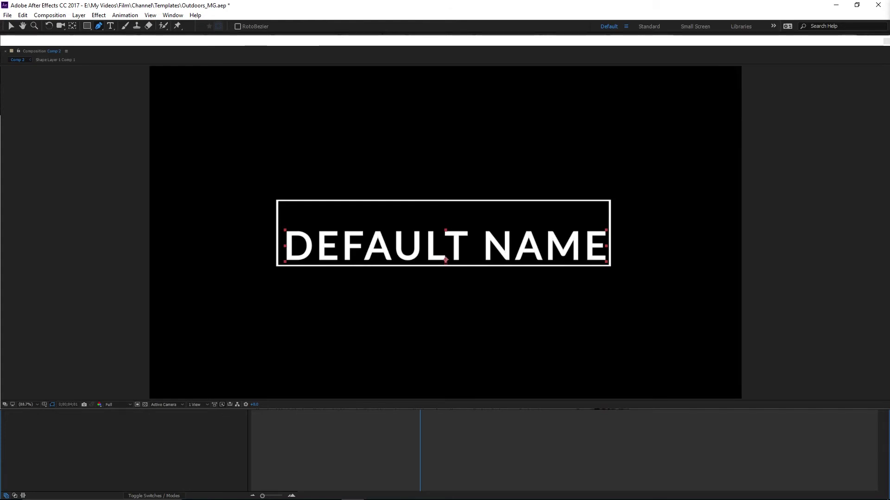
{"action": "key", "text": "shift+Up"}
{"action": "key", "text": "shift+Up"}
{"action": "key", "text": "shift+Up"}
{"action": "key", "text": "shift+Up"}
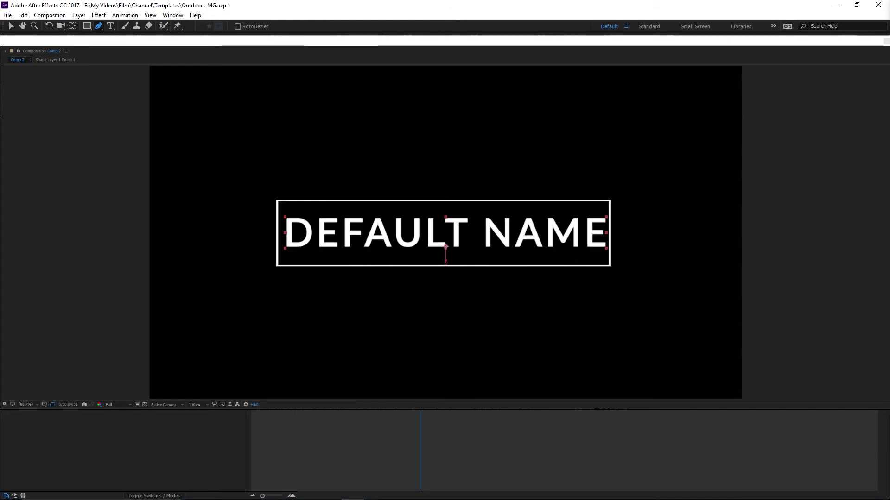
Step: Preview the title text rising from the frame's bottom line to its middle
{"action": "key", "text": "j"}
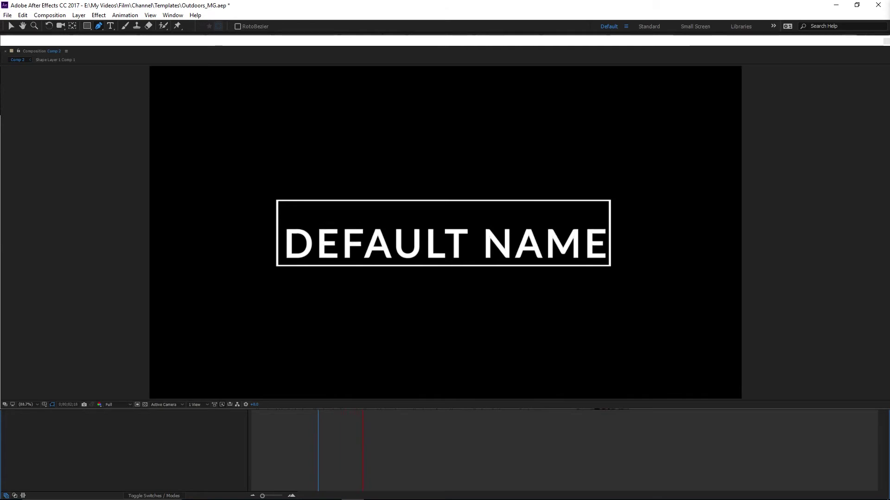
{"action": "key", "text": "space"}
{"action": "key", "text": "space"}
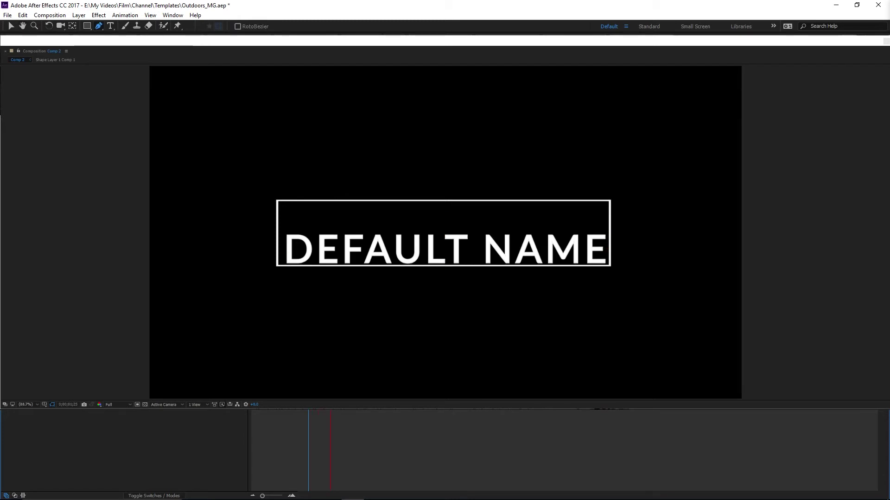
{"action": "key", "text": "space"}
{"action": "key", "text": "j"}
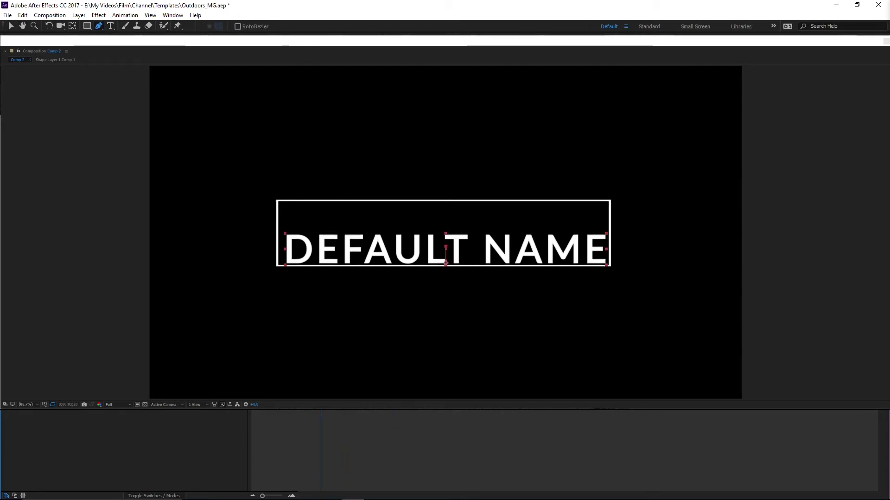
{"action": "key", "text": "space"}
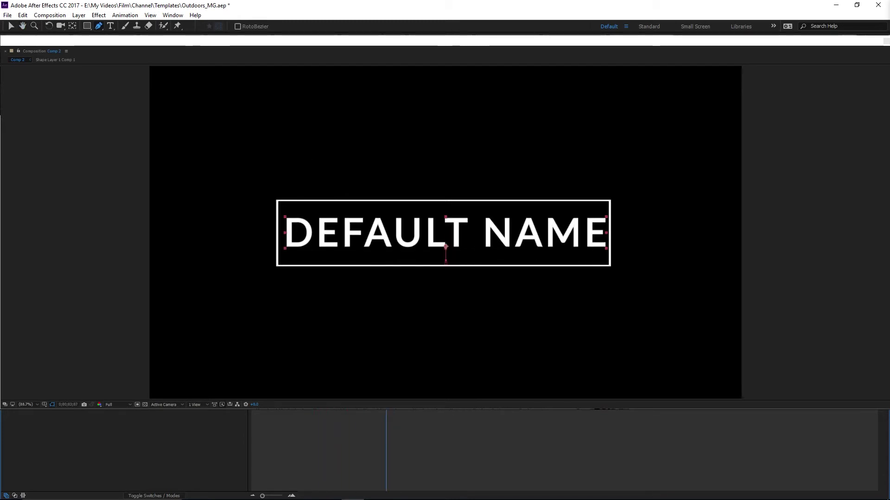
Step: Ease the title's last Position keyframe in the Graph Editor so the text slows into its final position
{"action": "key", "text": "grave"}
{"action": "left_click_drag", "start_coordinate": [369, 252], "coordinate": [344, 255]}
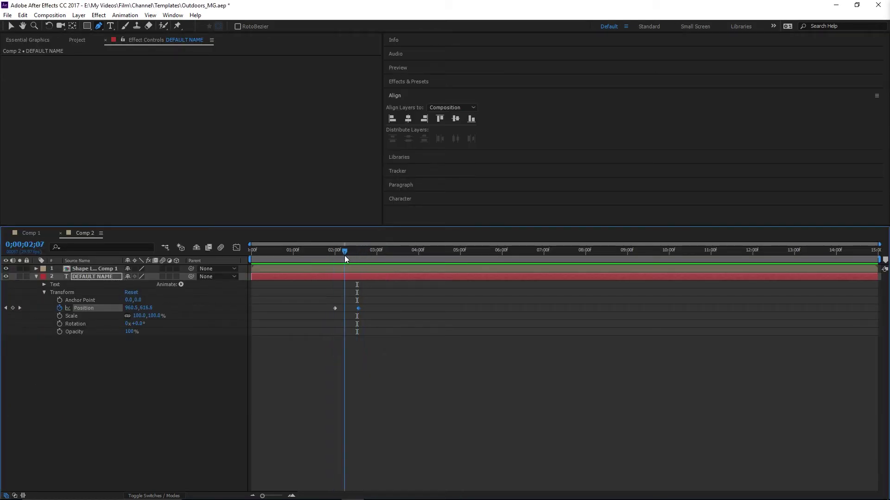
{"action": "left_click", "coordinate": [237, 247]}
{"action": "mouse_move", "coordinate": [359, 464]}
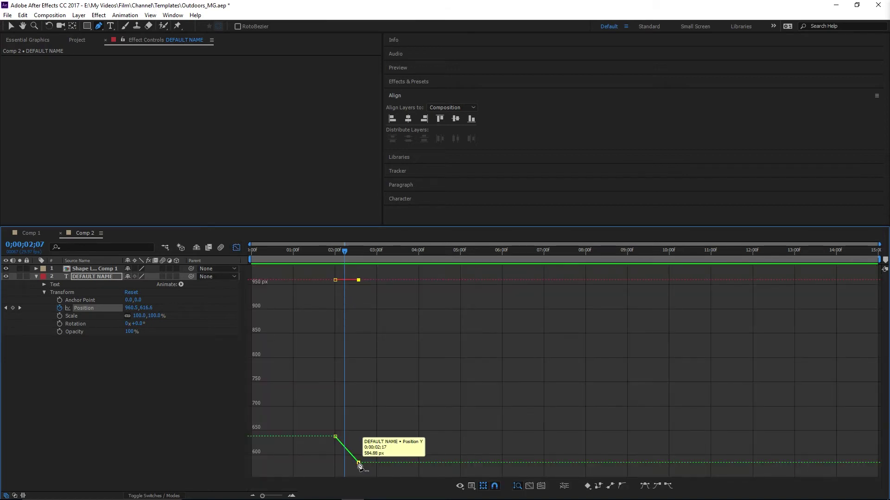
{"action": "key", "text": "Delete"}
{"action": "key", "text": "ctrl+z"}
{"action": "key", "text": "v"}
{"action": "left_click", "coordinate": [657, 487]}
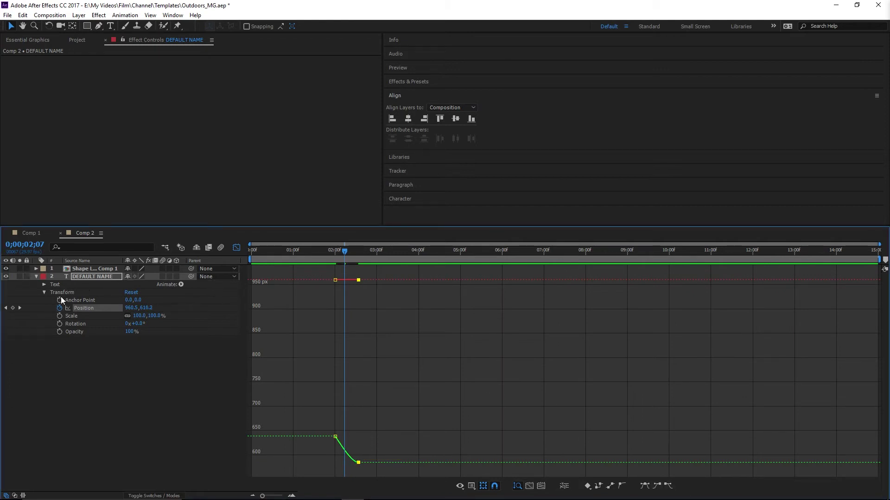
Step: Preview the title's eased upward movement inside the frame several times
{"action": "key", "text": "grave"}
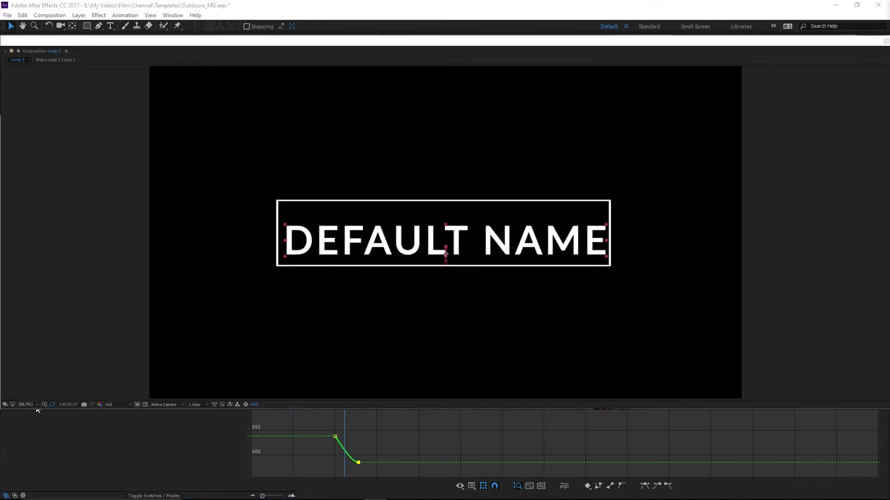
{"action": "key", "text": "space"}
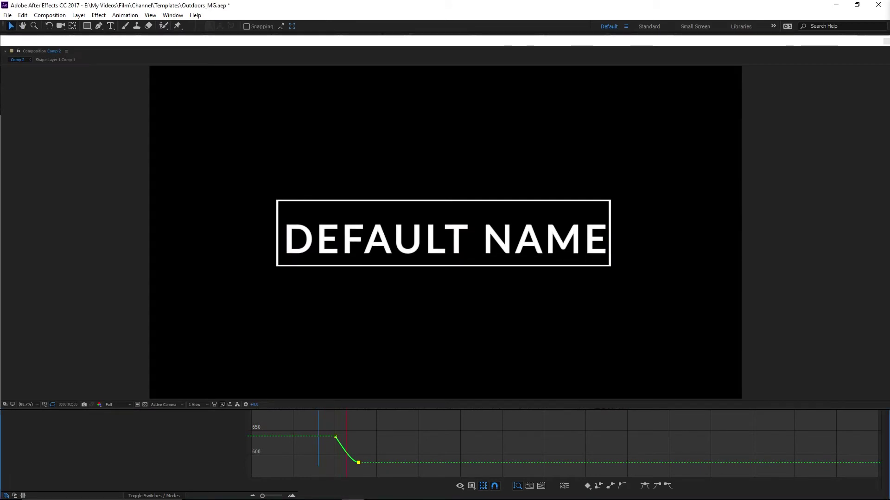
{"action": "key", "text": "space"}
{"action": "left_click_drag", "start_coordinate": [359, 466], "coordinate": [354, 466]}
{"action": "mouse_move", "coordinate": [358, 464]}
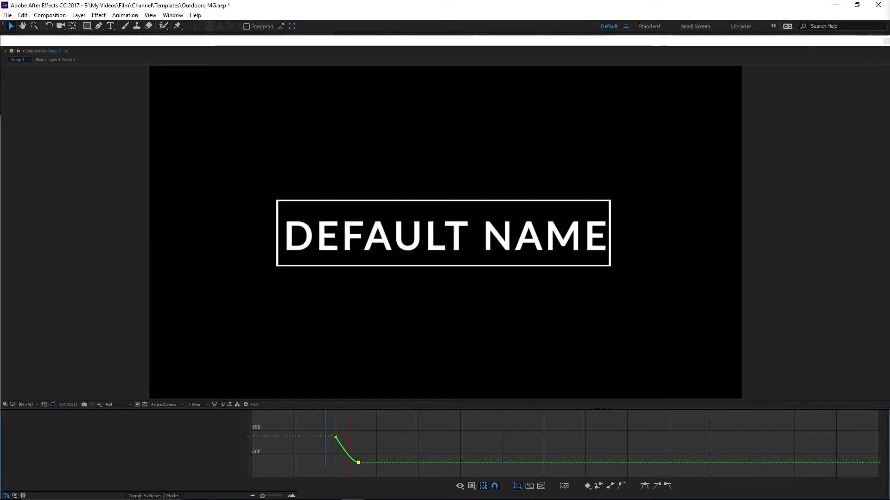
{"action": "key", "text": "space"}
{"action": "key", "text": "space"}
{"action": "key", "text": "space"}
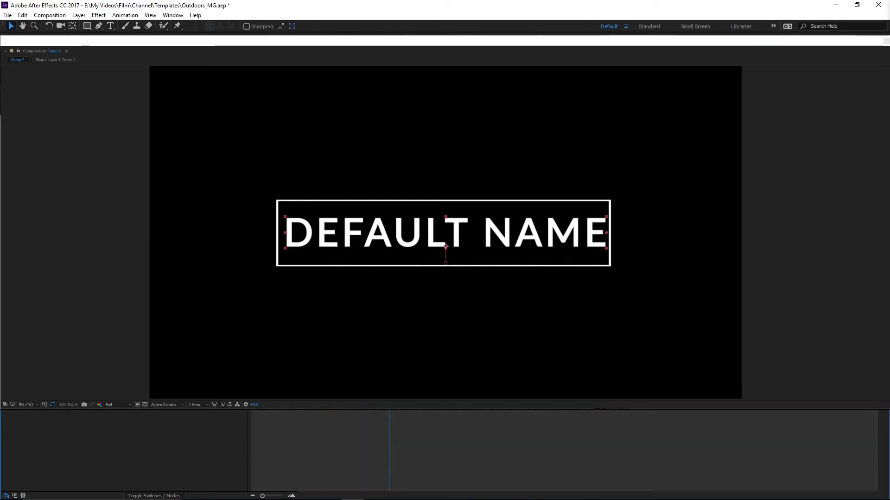
{"action": "key", "text": "space"}
{"action": "key", "text": "space"}
{"action": "key", "text": "space"}
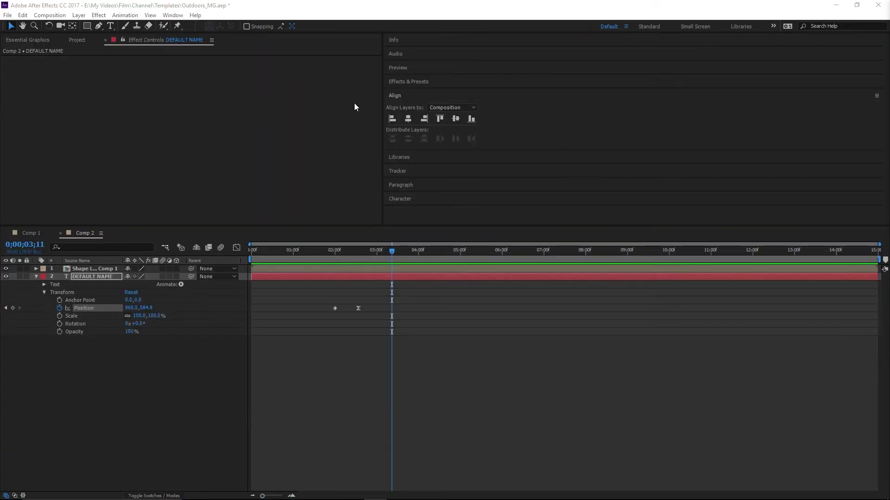
Step: Apply the Block Dissolve transition effect to the DEFAULT NAME text layer
{"action": "left_click", "coordinate": [407, 82]}
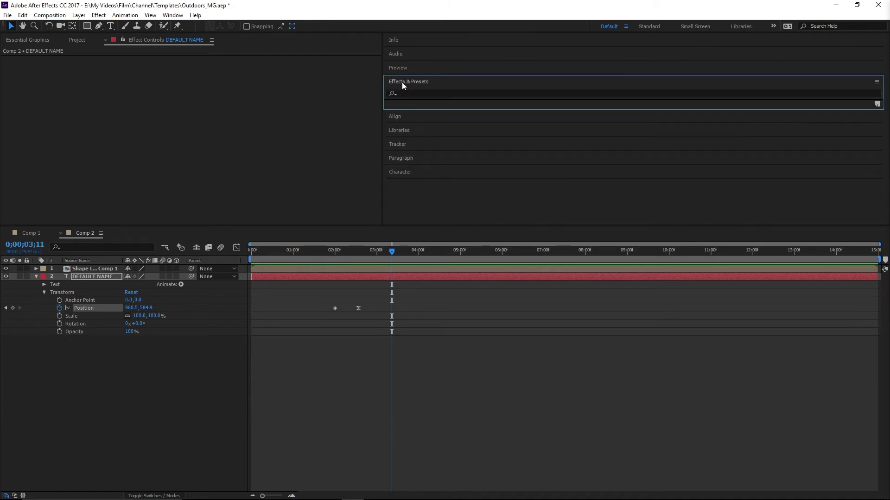
{"action": "left_click_drag", "start_coordinate": [411, 225], "coordinate": [410, 305]}
{"action": "left_click", "coordinate": [388, 133]}
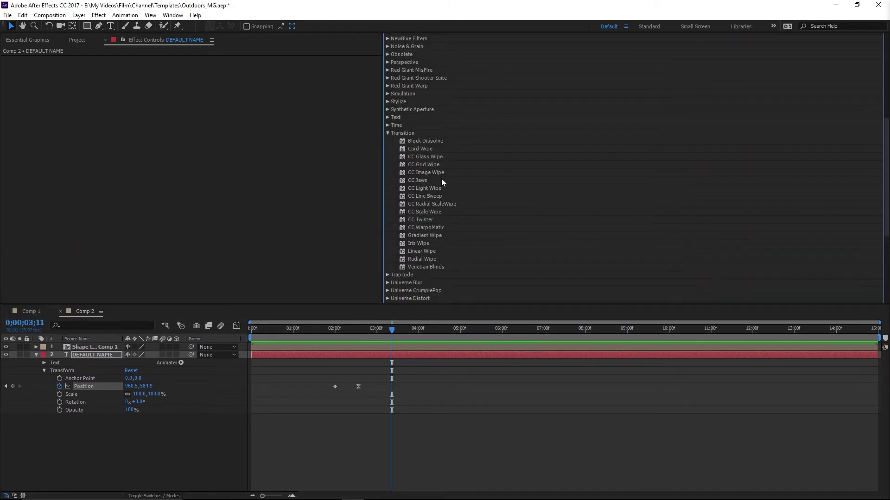
{"action": "scroll", "coordinate": [468, 224], "scroll_direction": "down", "scroll_amount": 1}
{"action": "left_click_drag", "start_coordinate": [418, 126], "coordinate": [83, 356]}
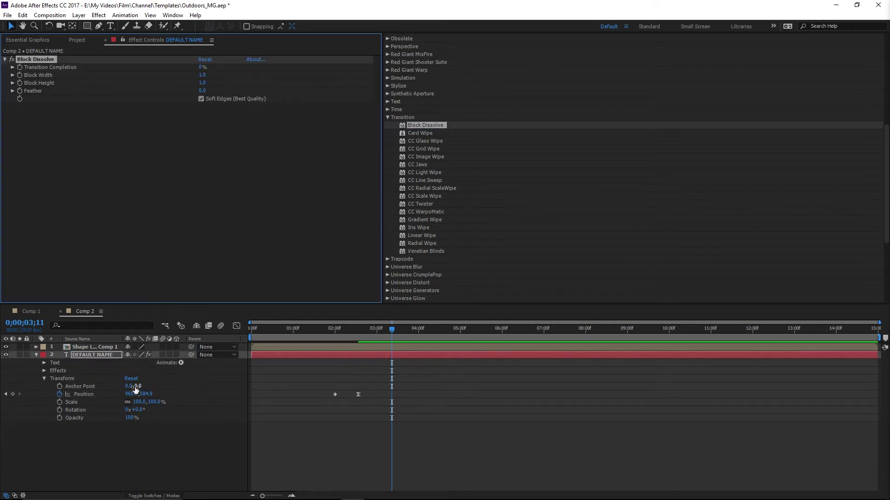
Step: At 0;00;02;00, the title's first Position keyframe, set Block Dissolve's Transition Completion to 100%
{"action": "left_click_drag", "start_coordinate": [340, 331], "coordinate": [334, 335]}
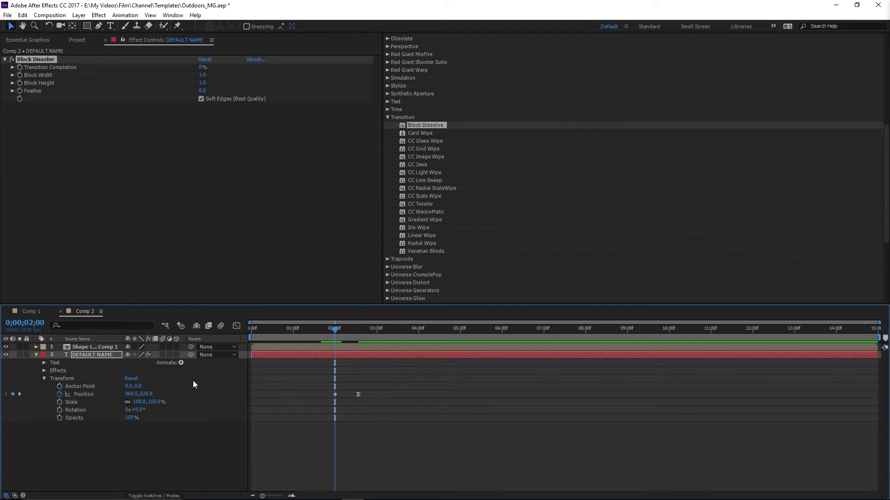
{"action": "left_click", "coordinate": [44, 372]}
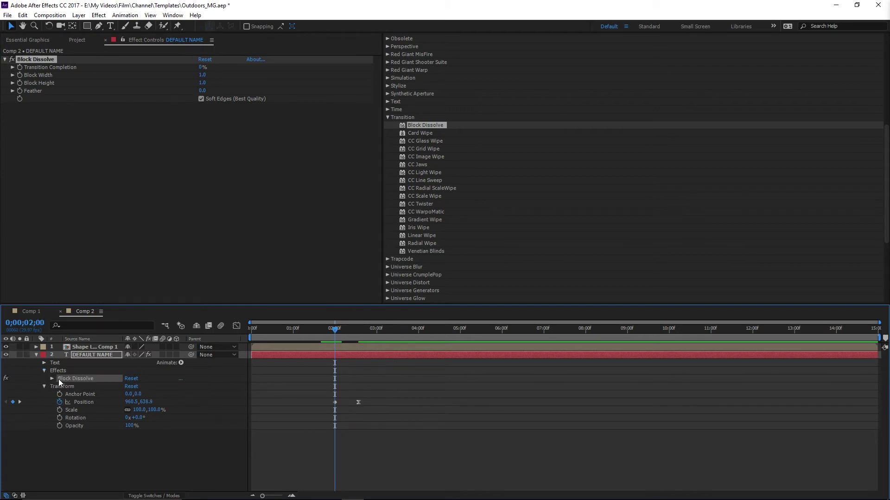
{"action": "left_click", "coordinate": [52, 378]}
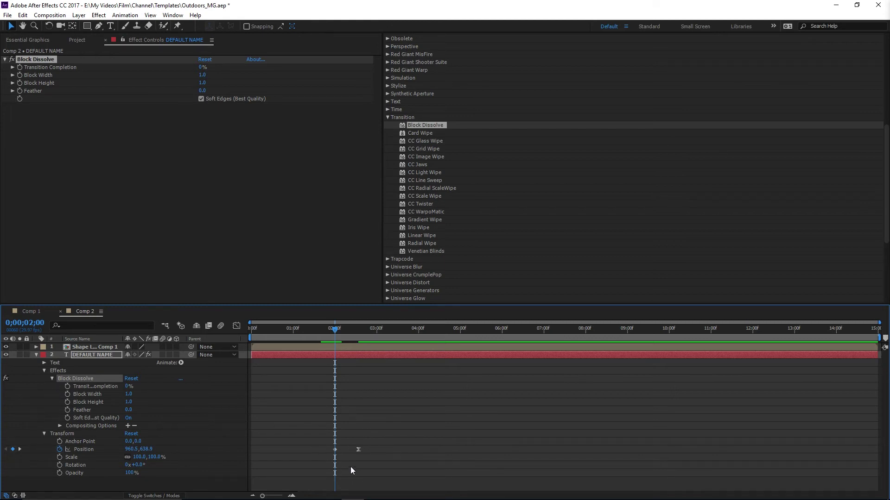
{"action": "left_click", "coordinate": [127, 386]}
{"action": "type", "text": "100"}
{"action": "key", "text": "Return"}
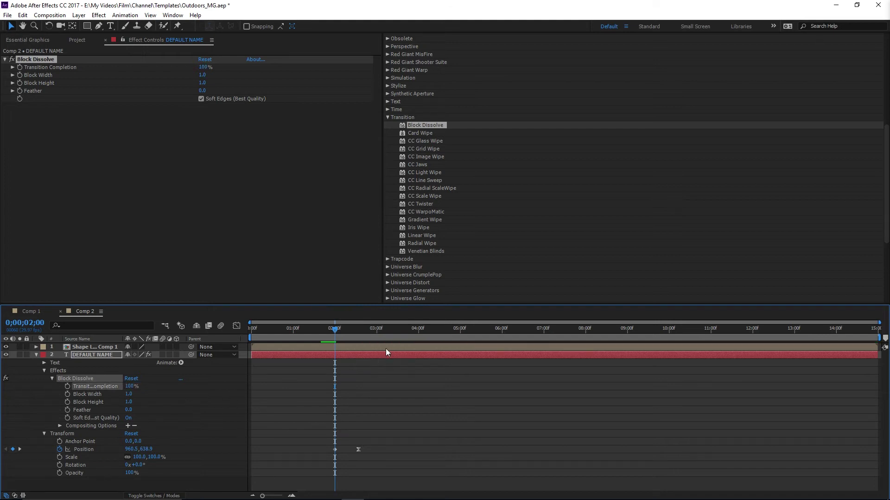
Step: Set Transition Completion to 0% at 0;00;02;17 and keyframe it so the title dissolves in as it rises
{"action": "left_click", "coordinate": [357, 334]}
{"action": "left_click", "coordinate": [358, 332]}
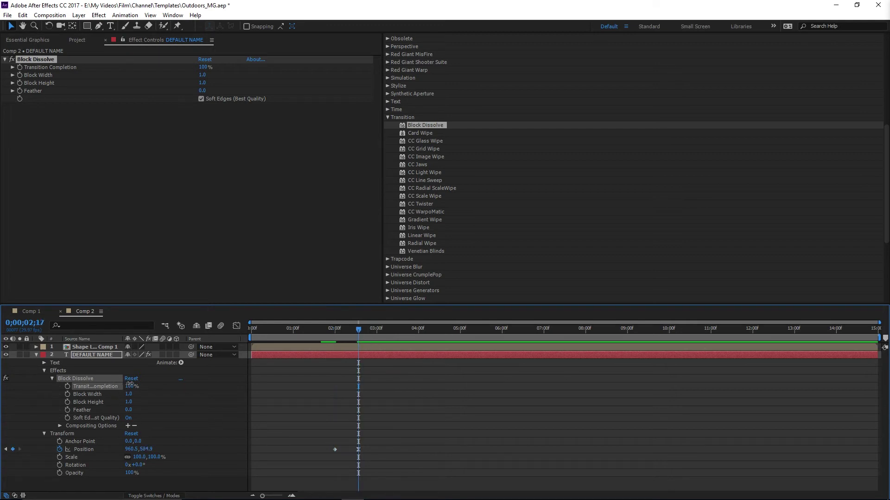
{"action": "type", "text": "0"}
{"action": "key", "text": "Return"}
{"action": "left_click", "coordinate": [67, 386]}
{"action": "left_click_drag", "start_coordinate": [339, 331], "coordinate": [334, 336]}
{"action": "left_click", "coordinate": [36, 355]}
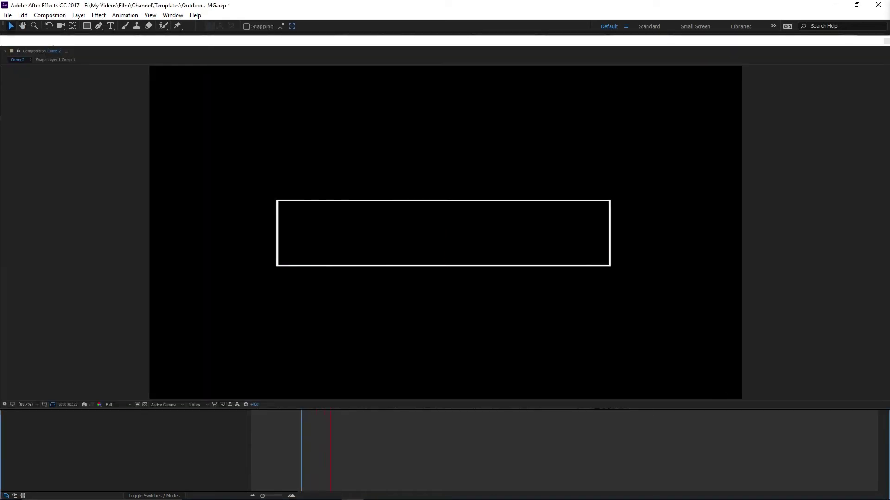
Step: Preview the title dissolving in as the frame finishes drawing
{"action": "key", "text": "space"}
{"action": "key", "text": "Page_Up"}
{"action": "key", "text": "Page_Up"}
{"action": "key", "text": "Page_Up"}
{"action": "key", "text": "Page_Up"}
{"action": "key", "text": "Page_Up"}
{"action": "key", "text": "Page_Up"}
{"action": "key", "text": "Page_Up"}
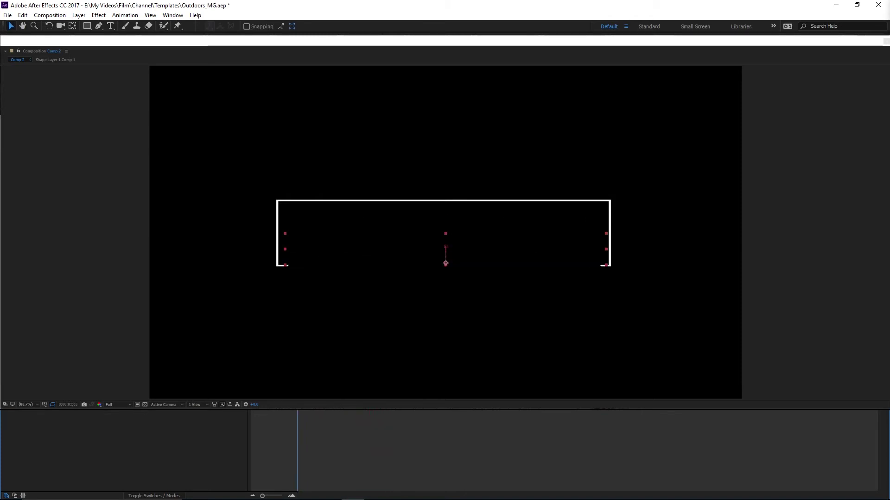
{"action": "key", "text": "space"}
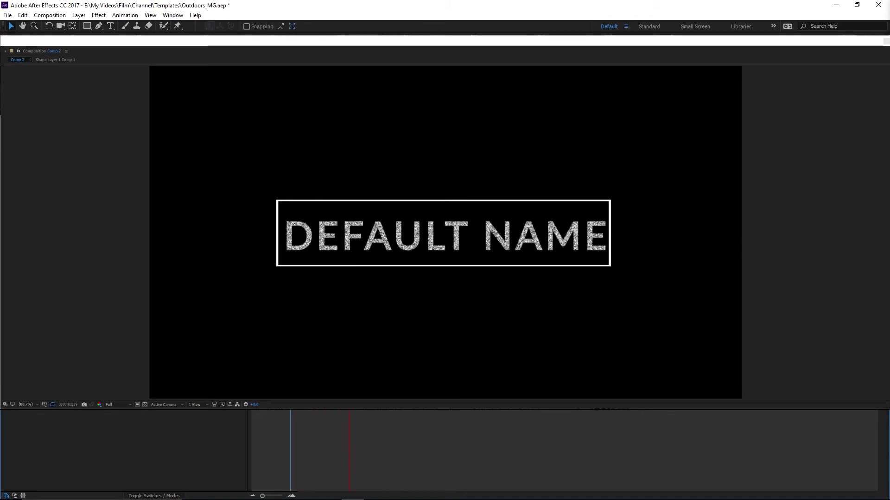
{"action": "key", "text": "space"}
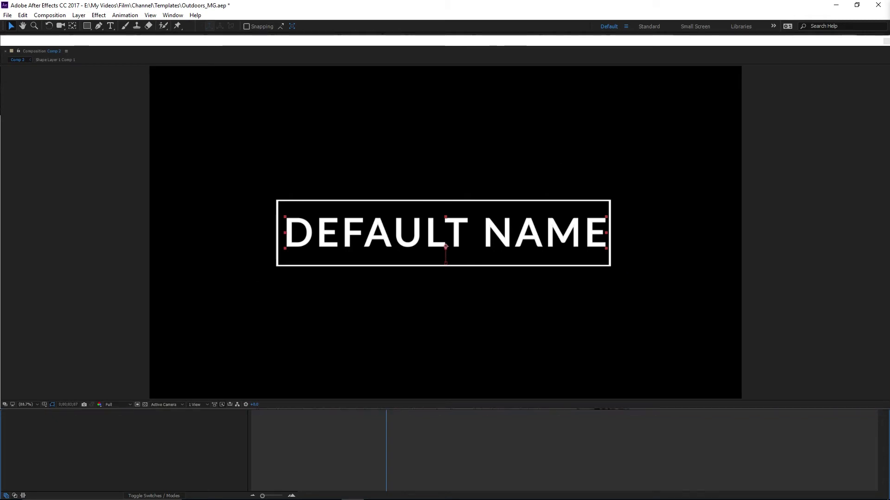
Step: Shift the title's Position and Transition Completion keyframes about 0.6 seconds earlier and play back the retimed animation
{"action": "left_click_drag", "start_coordinate": [302, 408], "coordinate": [388, 454]}
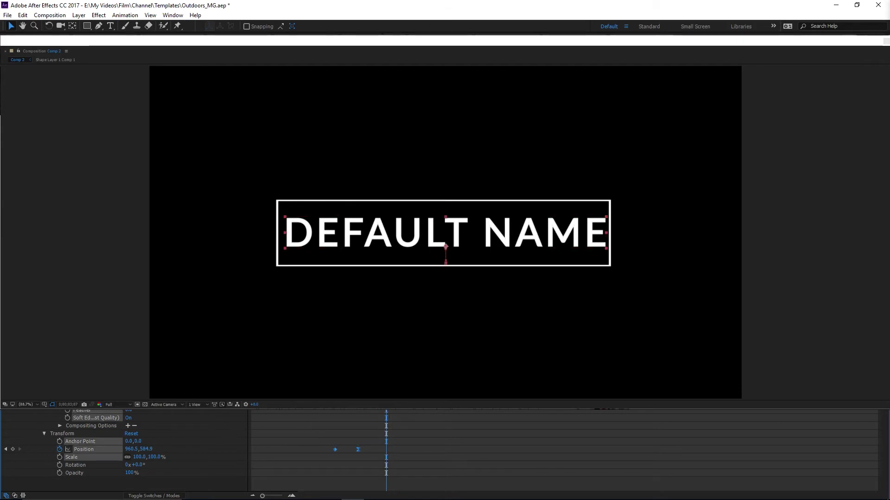
{"action": "key", "text": "grave"}
{"action": "left_click_drag", "start_coordinate": [360, 385], "coordinate": [334, 391]}
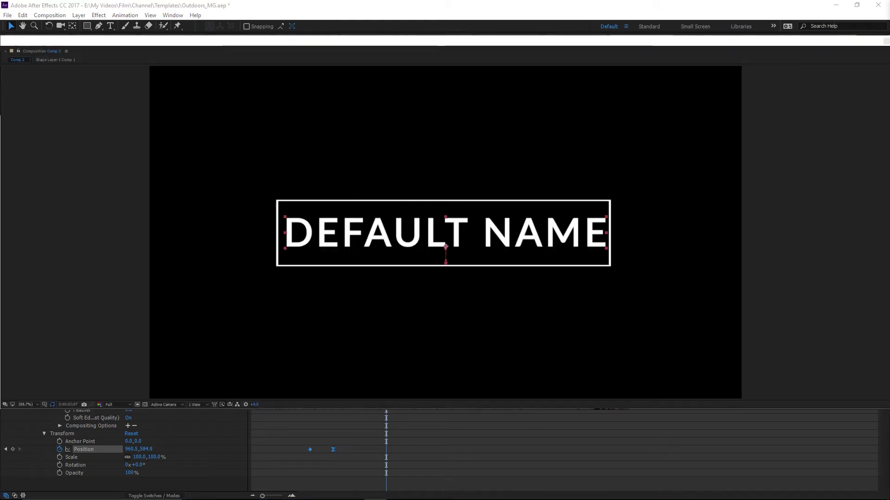
{"action": "left_click", "coordinate": [276, 329]}
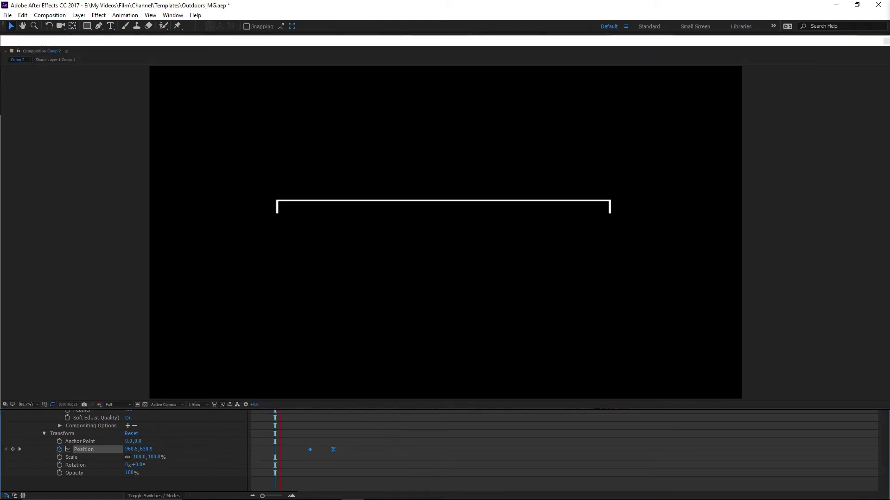
{"action": "key", "text": "space"}
{"action": "key", "text": "u"}
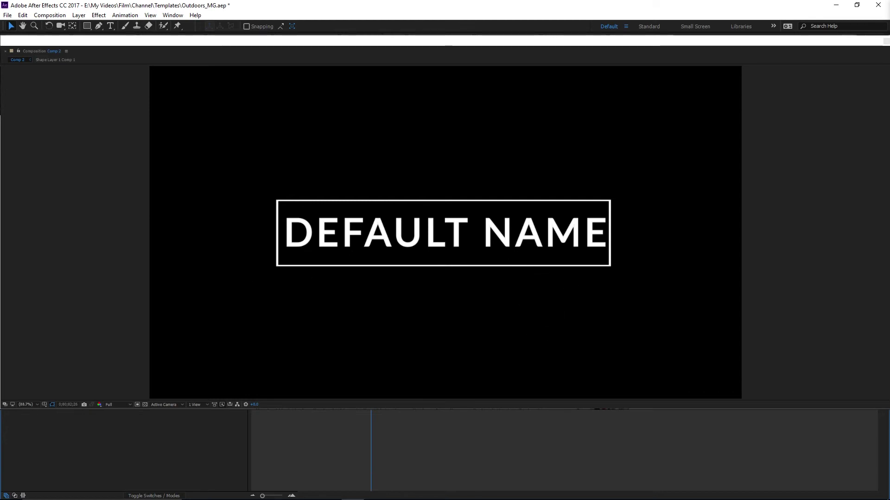
Step: Add a new text line reading "Altitude Ft." just below the title frame
{"action": "left_click", "coordinate": [109, 26]}
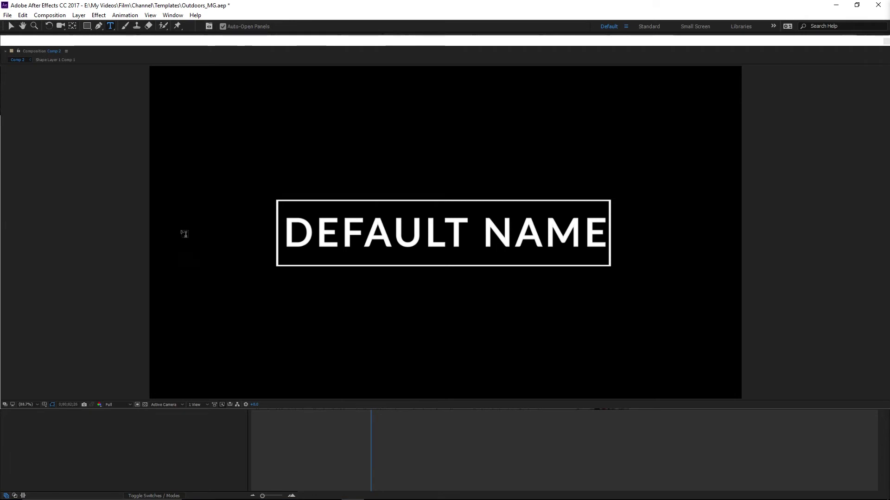
{"action": "left_click", "coordinate": [540, 297]}
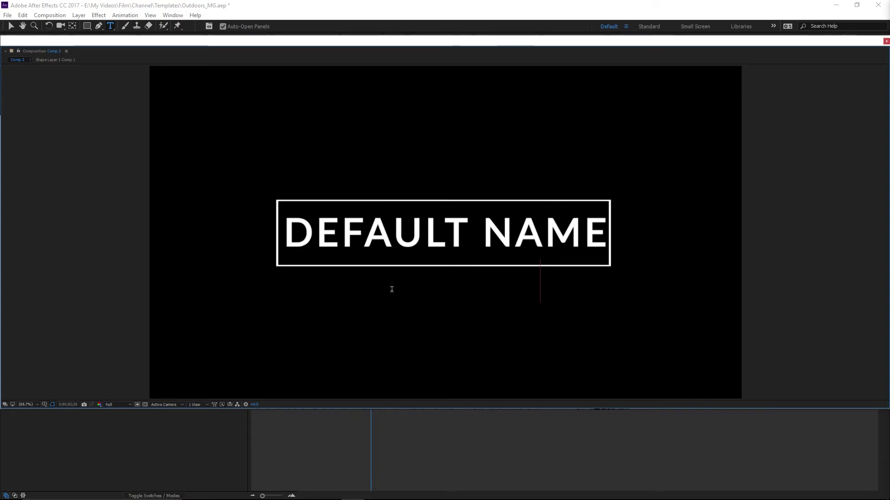
{"action": "type", "text": "1023"}
{"action": "key", "text": "BackSpace"}
{"action": "type", "text": "4"}
{"action": "key", "text": "BackSpace"}
{"action": "key", "text": "BackSpace"}
{"action": "key", "text": "BackSpace"}
{"action": "key", "text": "BackSpace"}
{"action": "type", "text": "A"}
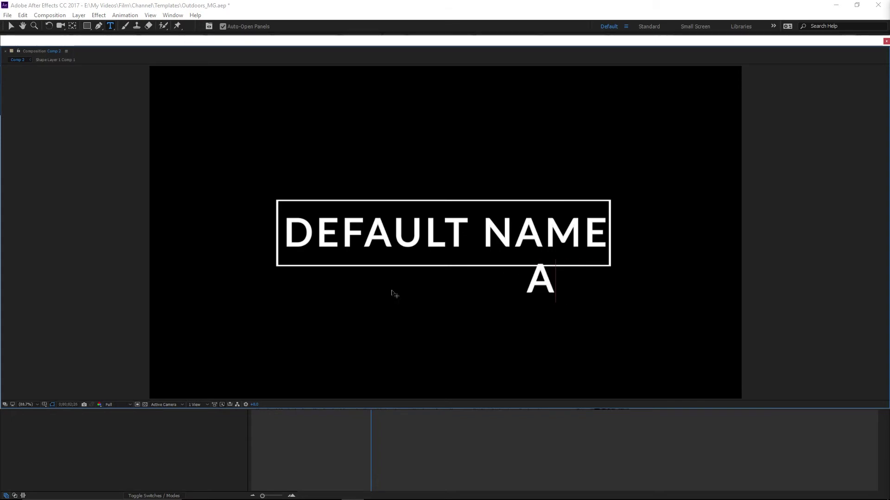
{"action": "type", "text": "ltitude Ft."}
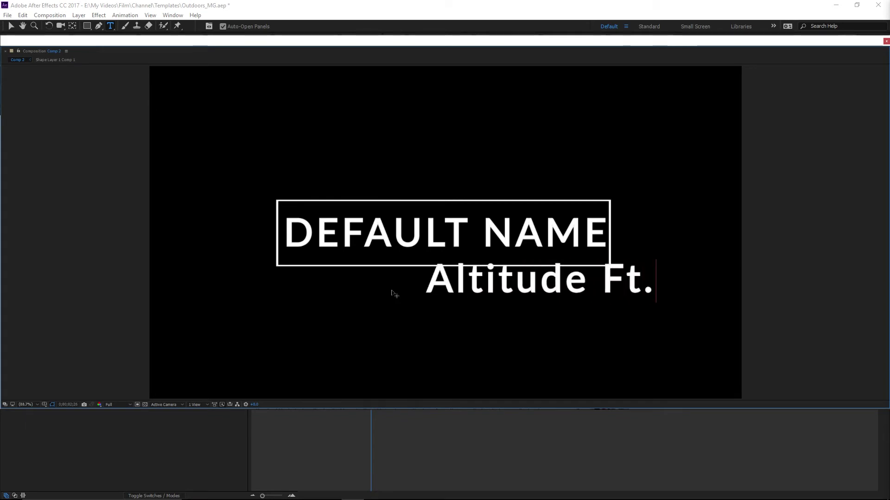
Step: Shrink the "Altitude Ft." text to less than half its size and align it beneath the frame's lower-right corner
{"action": "key", "text": "ctrl+shift+Left"}
{"action": "key", "text": "ctrl+shift+Left"}
{"action": "key", "text": "ctrl+shift+Left"}
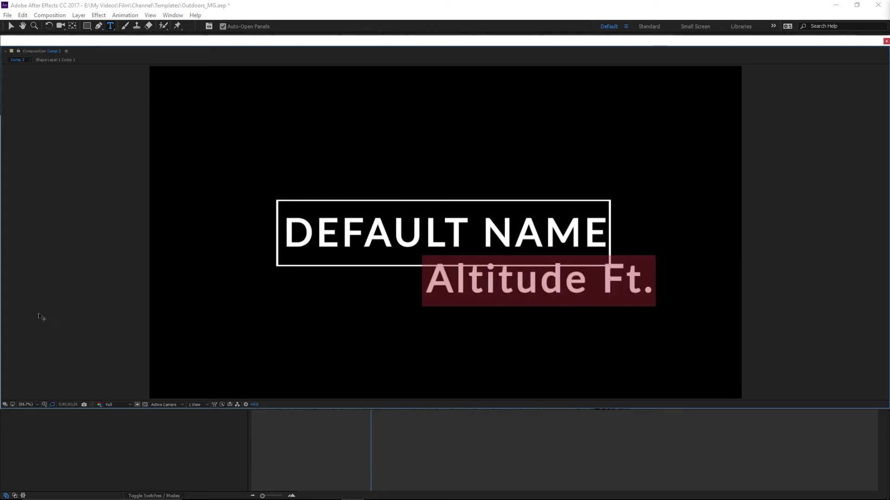
{"action": "left_click", "coordinate": [25, 425]}
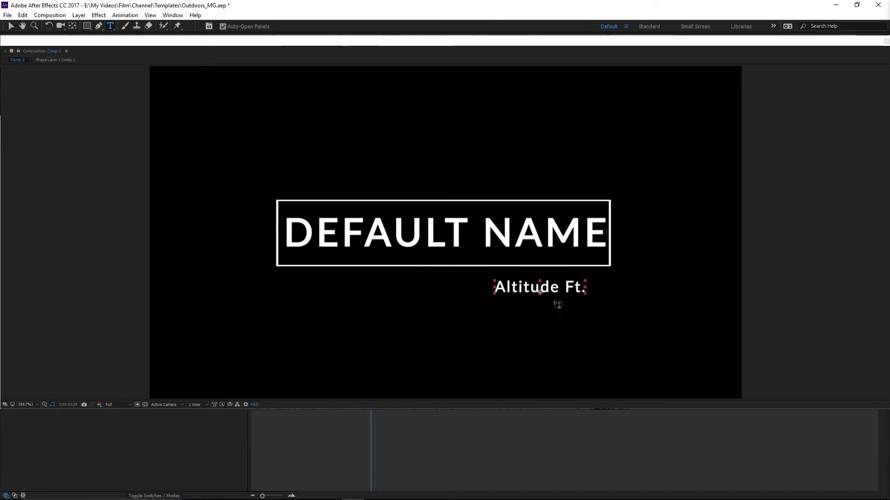
{"action": "left_click", "coordinate": [9, 23]}
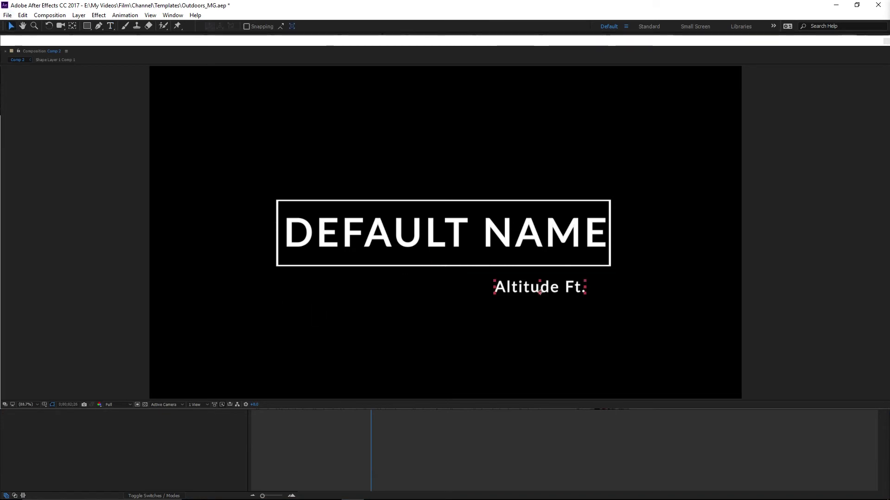
{"action": "left_click_drag", "start_coordinate": [570, 291], "coordinate": [594, 281]}
{"action": "left_click", "coordinate": [597, 311]}
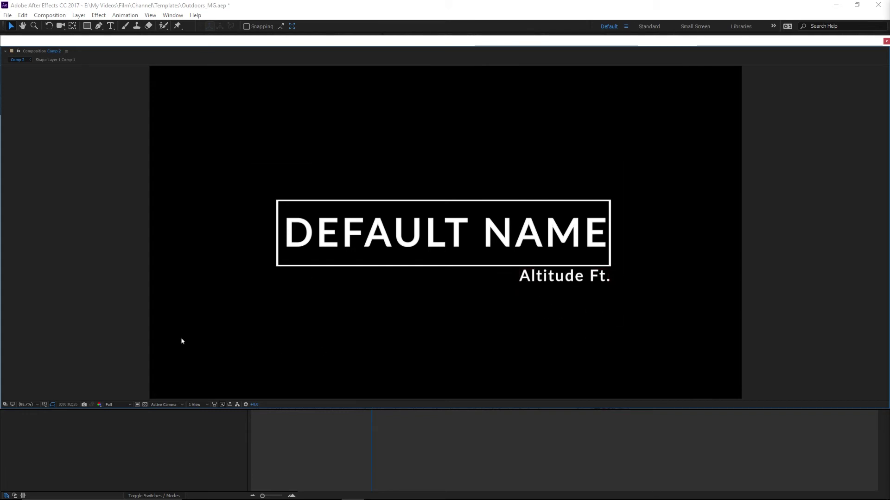
Step: Duplicate the "Altitude Ft." text layer and nudge the copy straight down to form a second line
{"action": "right_click", "coordinate": [574, 276]}
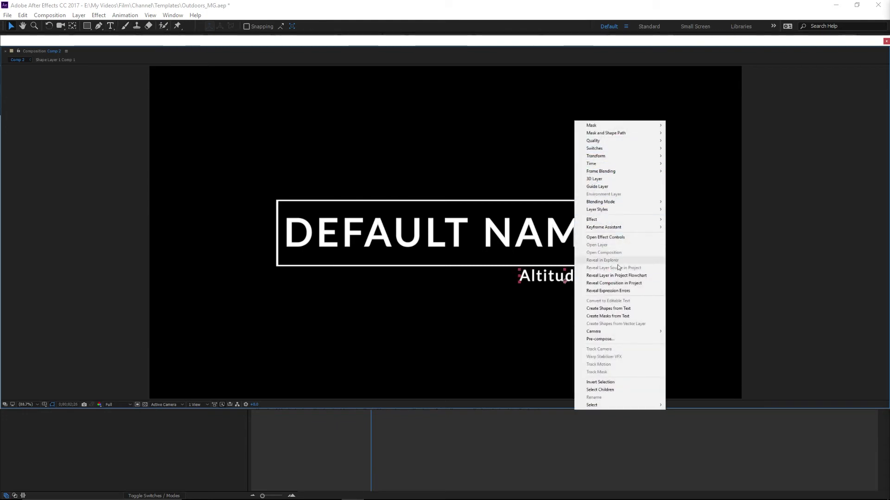
{"action": "left_click", "coordinate": [600, 339]}
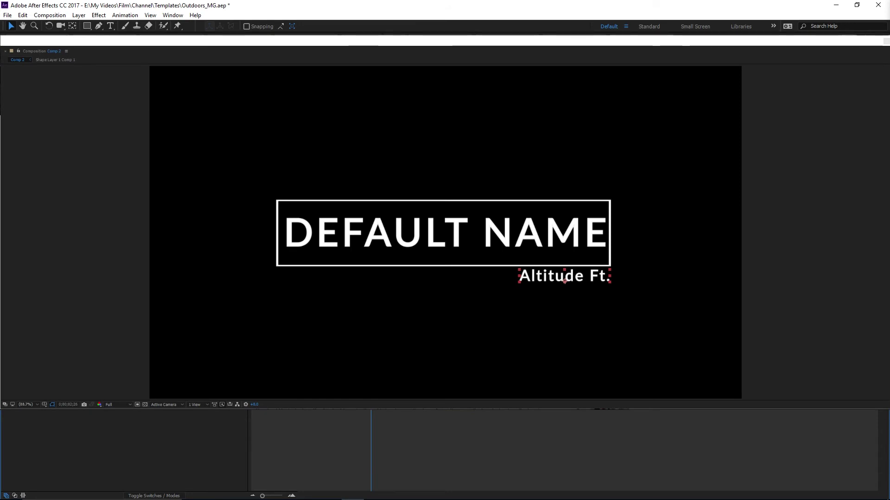
{"action": "key", "text": "ctrl+d"}
{"action": "key", "text": "shift+Down"}
{"action": "key", "text": "shift+Down"}
{"action": "key", "text": "shift+Down"}
{"action": "key", "text": "shift+Down"}
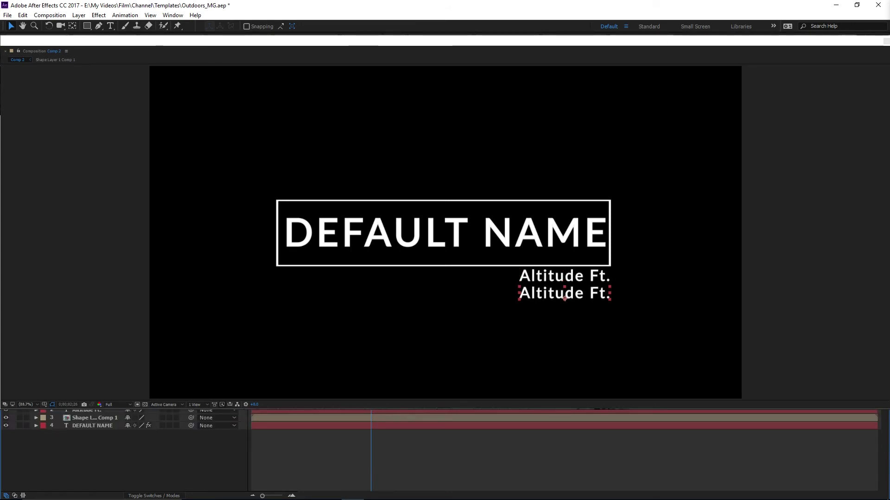
Step: Replace the text of the upper "Altitude Ft." line with "Latitude/Longitude"
{"action": "double_click", "coordinate": [582, 275]}
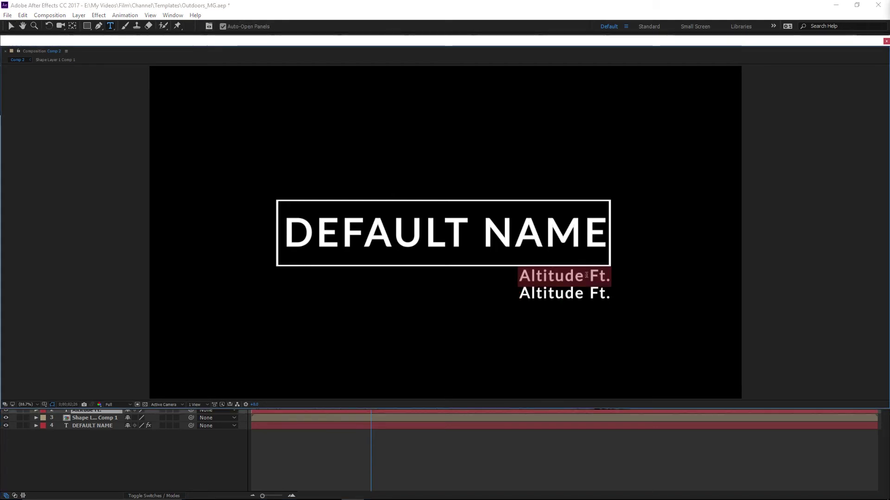
{"action": "type", "text": "Latitude"}
{"action": "key", "text": "BackSpace"}
{"action": "type", "text": "/Longitude"}
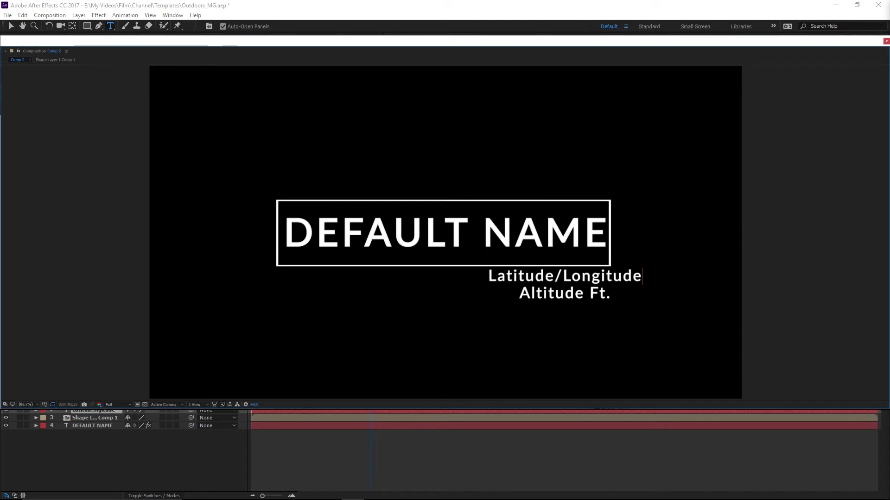
Step: Right-align the text of both small lines and move them so their right ends line up with the frame's right edge
{"action": "key", "text": "ctrl+shift+r"}
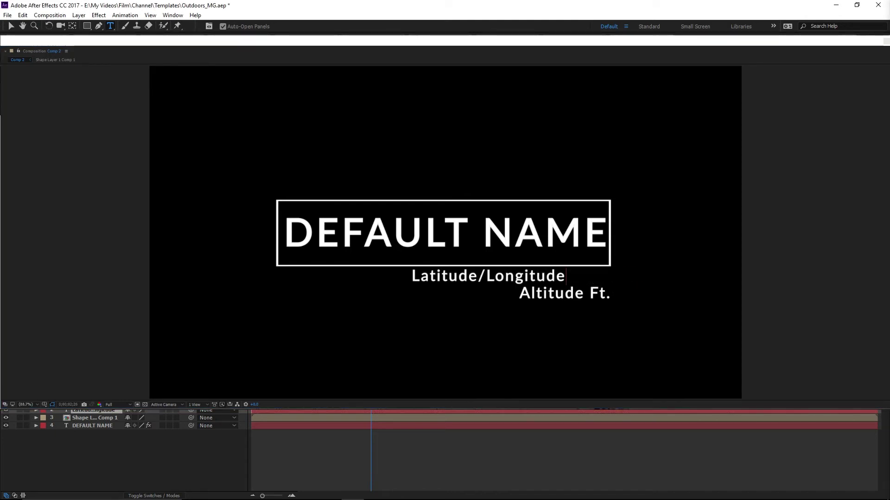
{"action": "left_click", "coordinate": [601, 298]}
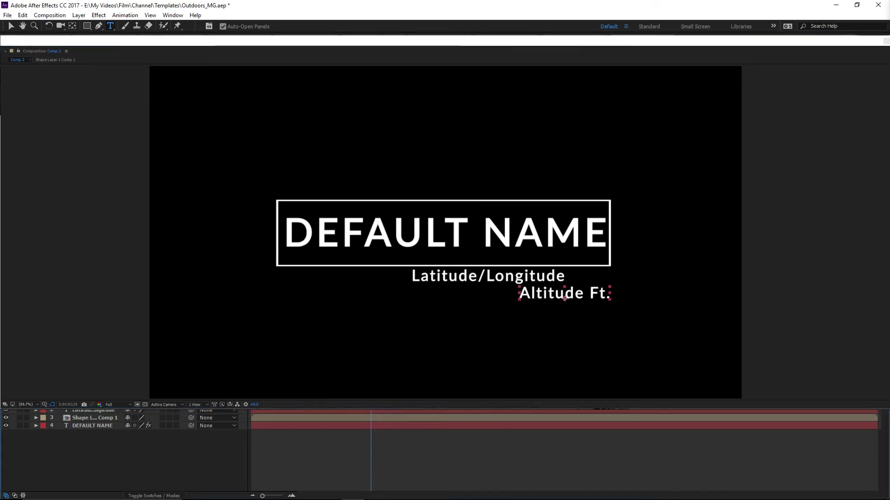
{"action": "key", "text": "ctrl+shift+r"}
{"action": "key", "text": "v"}
{"action": "key", "text": "ctrl+shift+a"}
{"action": "left_click", "coordinate": [527, 277]}
{"action": "left_click", "coordinate": [527, 296], "text": "shift"}
{"action": "left_click_drag", "start_coordinate": [527, 296], "coordinate": [570, 297]}
{"action": "left_click", "coordinate": [657, 312]}
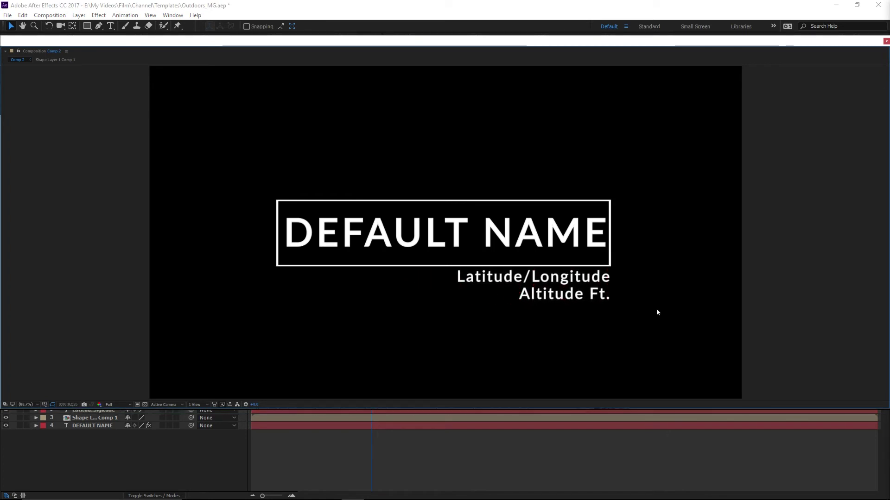
Step: Expand the Latitude/Longitude layer's Transform properties and keyframe its current Position and Opacity at 0;00;02;26
{"action": "key", "text": "ctrl+s"}
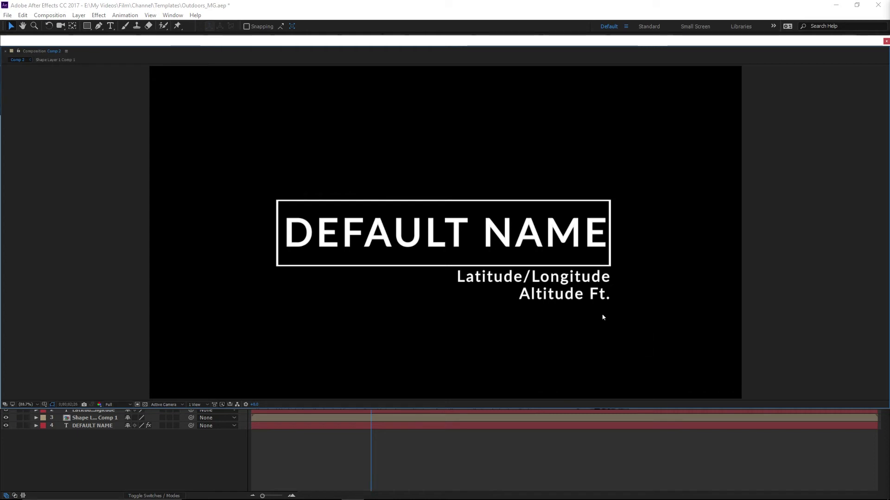
{"action": "left_click", "coordinate": [224, 465]}
{"action": "key", "text": "ctrl+s"}
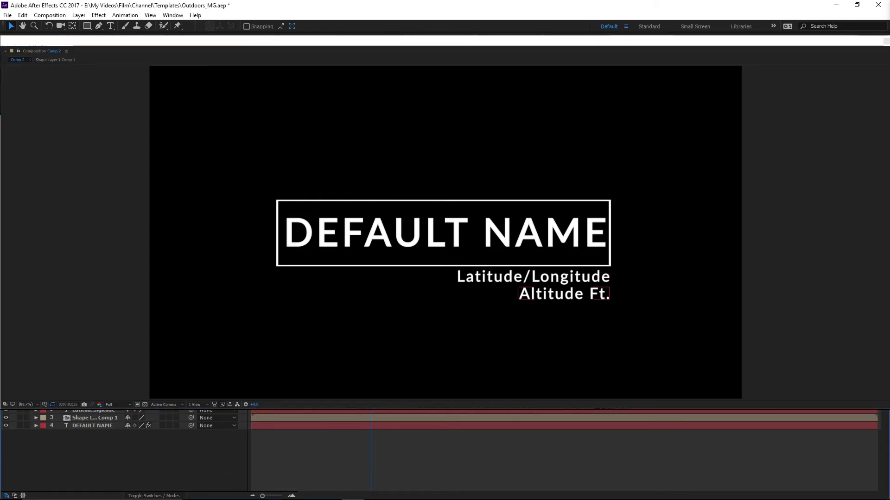
{"action": "key", "text": "ctrl+grave"}
{"action": "key", "text": "ctrl+Down"}
{"action": "key", "text": "ctrl+grave"}
{"action": "key", "text": "ctrl+grave"}
{"action": "key", "text": "ctrl+Up"}
{"action": "key", "text": "ctrl+Down"}
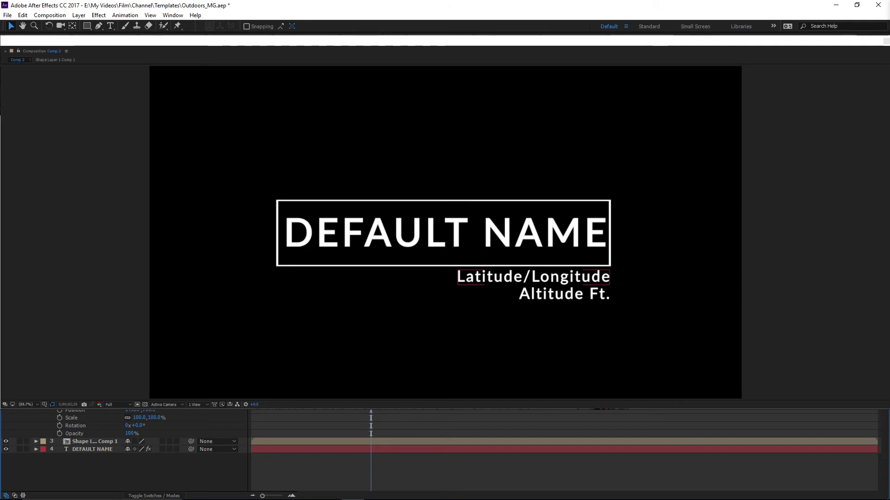
{"action": "key", "text": "F2"}
{"action": "key", "text": "alt+Tab"}
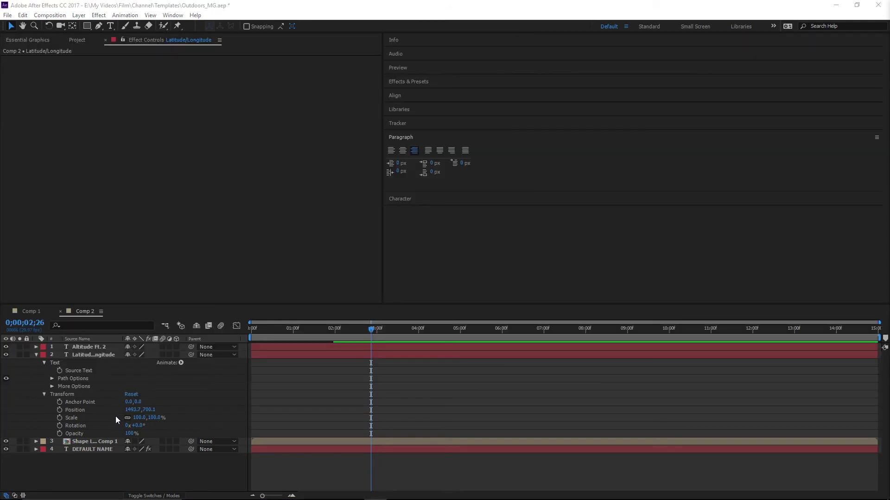
{"action": "left_click", "coordinate": [62, 411]}
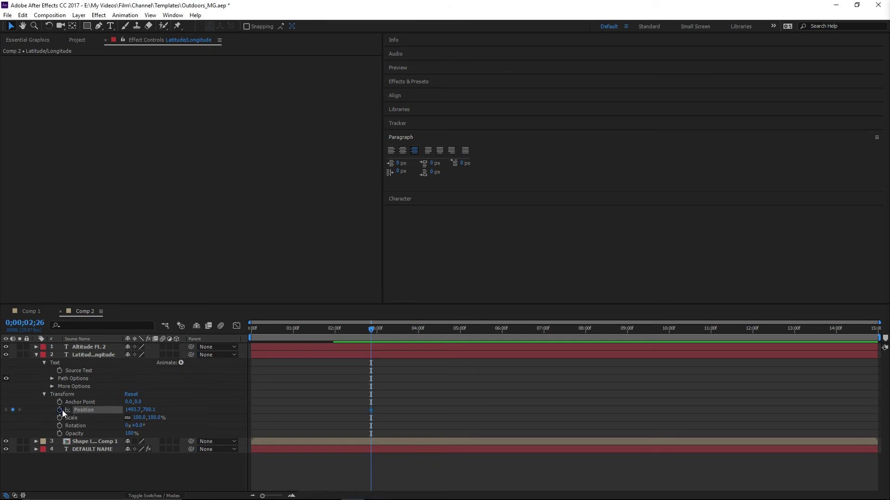
{"action": "left_click", "coordinate": [60, 432]}
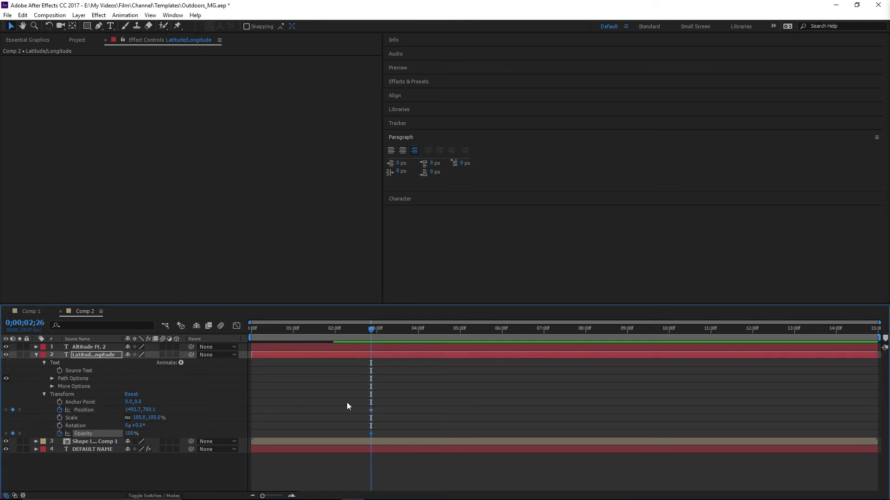
Step: At 0;00;02;17, set the Latitude/Longitude layer's Opacity to 0% and its X position to about 1579
{"action": "left_click_drag", "start_coordinate": [369, 332], "coordinate": [358, 334]}
{"action": "left_click", "coordinate": [138, 434]}
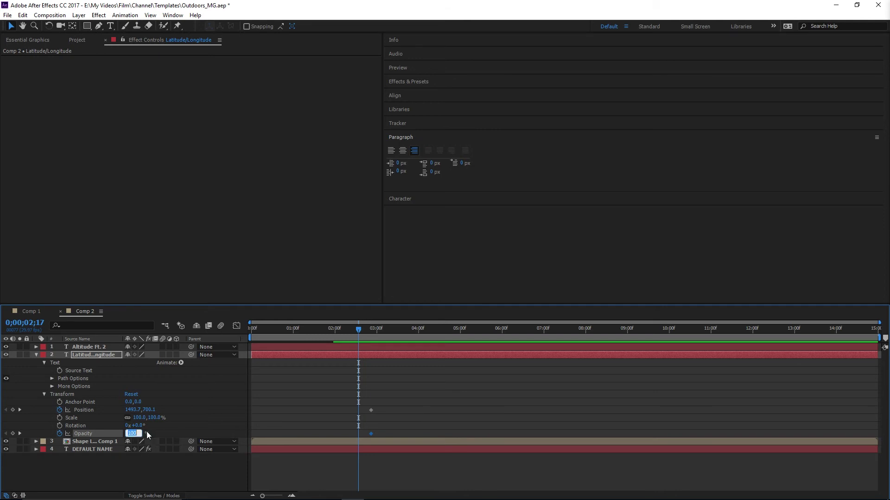
{"action": "type", "text": "0"}
{"action": "key", "text": "Return"}
{"action": "left_click_drag", "start_coordinate": [146, 412], "coordinate": [180, 414]}
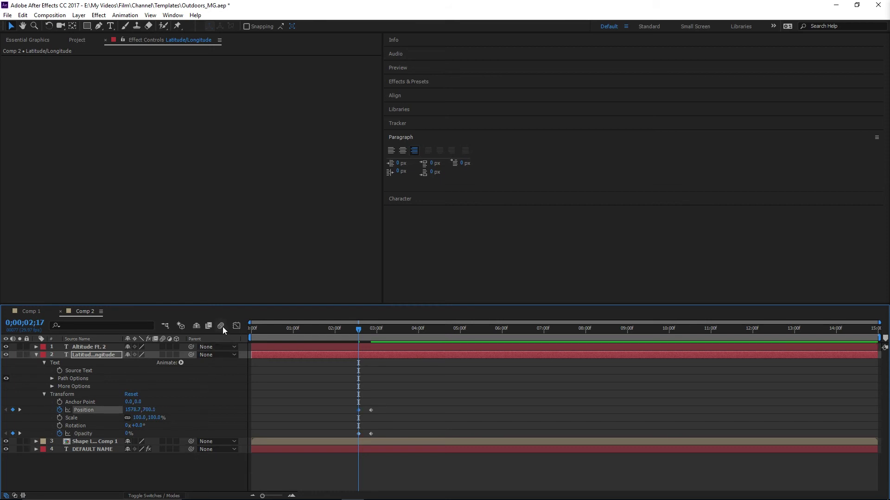
Step: Apply Easy Ease In to the Latitude/Longitude layer's final Position keyframe in the Graph Editor
{"action": "left_click", "coordinate": [236, 326]}
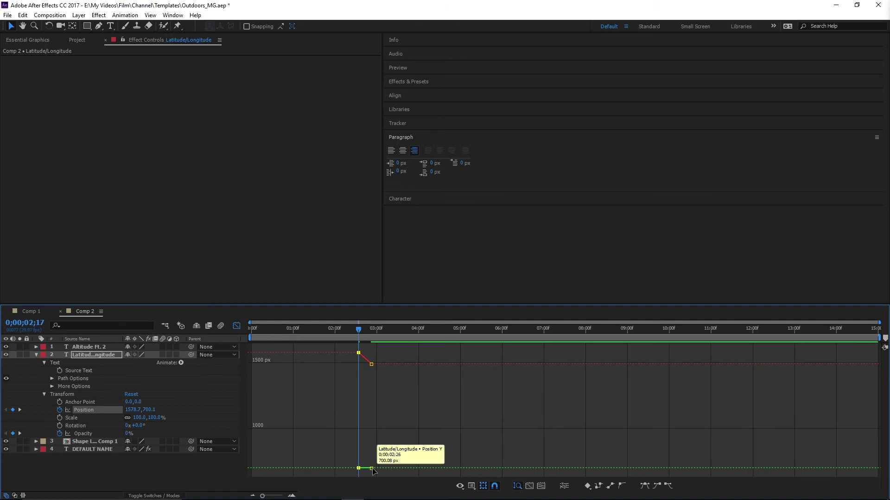
{"action": "left_click", "coordinate": [371, 365]}
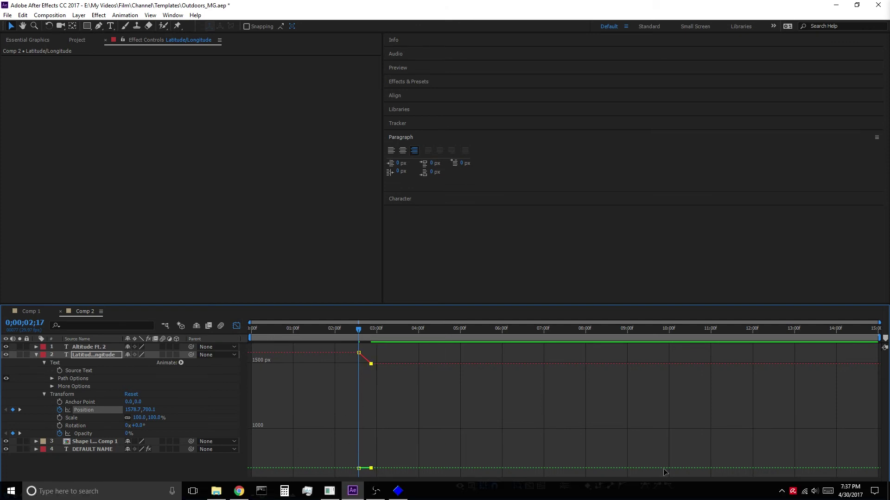
{"action": "left_click", "coordinate": [657, 486]}
{"action": "left_click", "coordinate": [658, 486]}
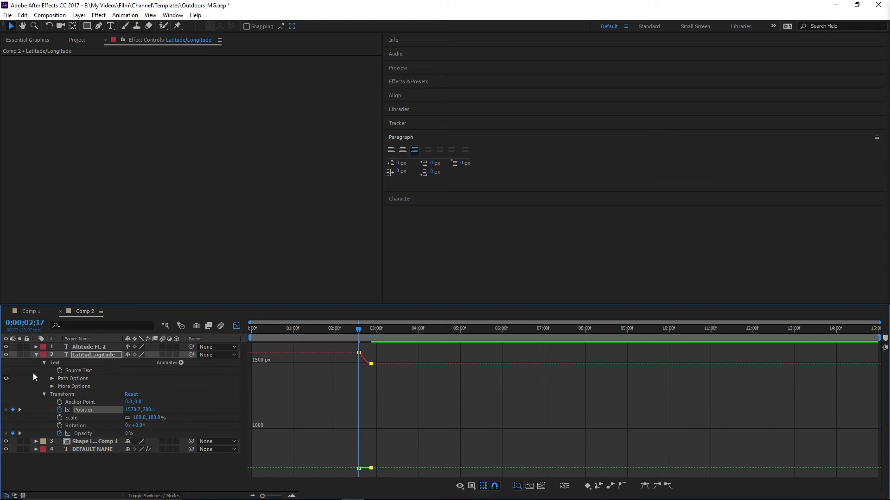
Step: Preview the Latitude/Longitude line sliding and fading in under the frame
{"action": "key", "text": "alt+Tab"}
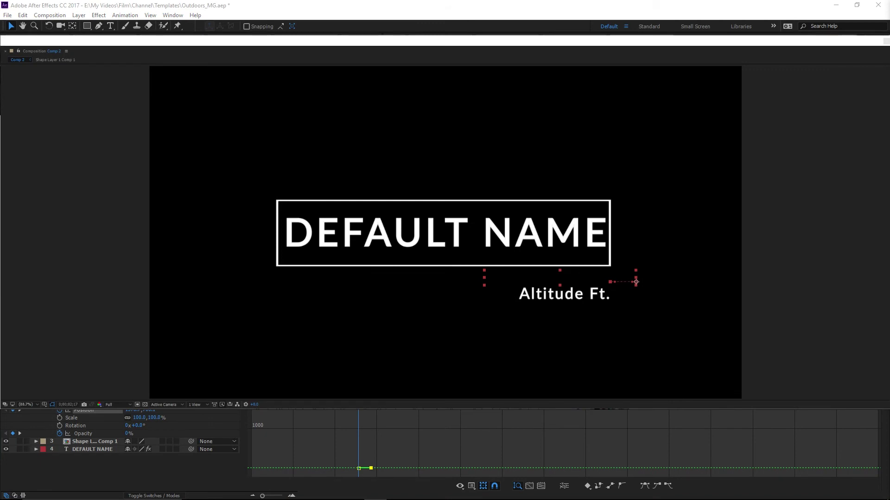
{"action": "key", "text": "space"}
{"action": "key", "text": "space"}
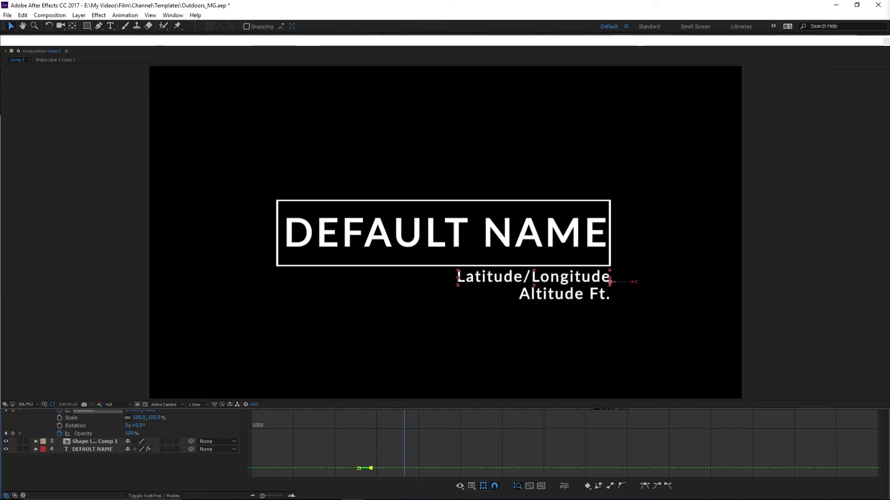
Step: Move the Latitude/Longitude layer's final Position and Opacity keyframes about 0.25 seconds later and play back the slower entrance
{"action": "key", "text": "shift+F3"}
{"action": "left_click", "coordinate": [371, 434]}
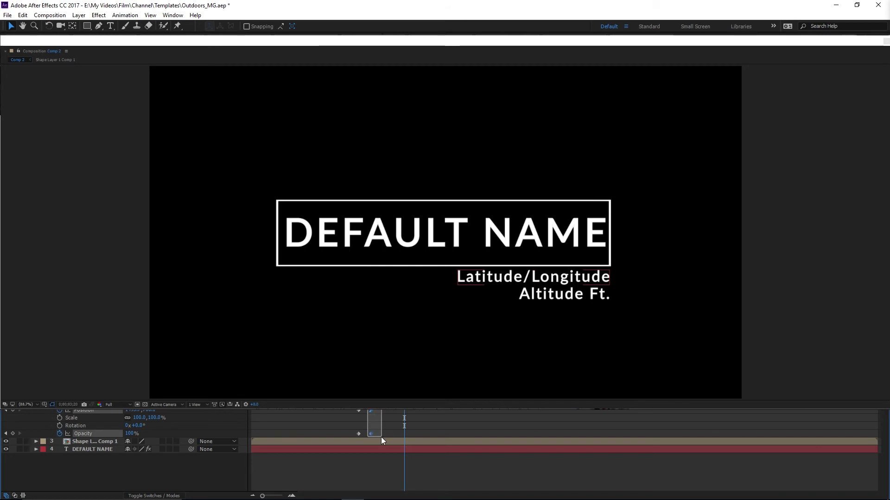
{"action": "left_click_drag", "start_coordinate": [377, 434], "coordinate": [382, 434]}
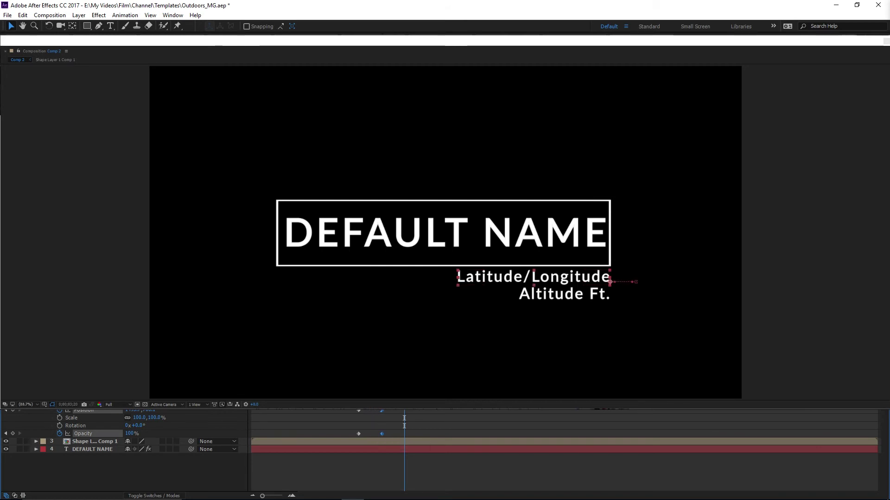
{"action": "left_click", "coordinate": [351, 406]}
{"action": "key", "text": "space"}
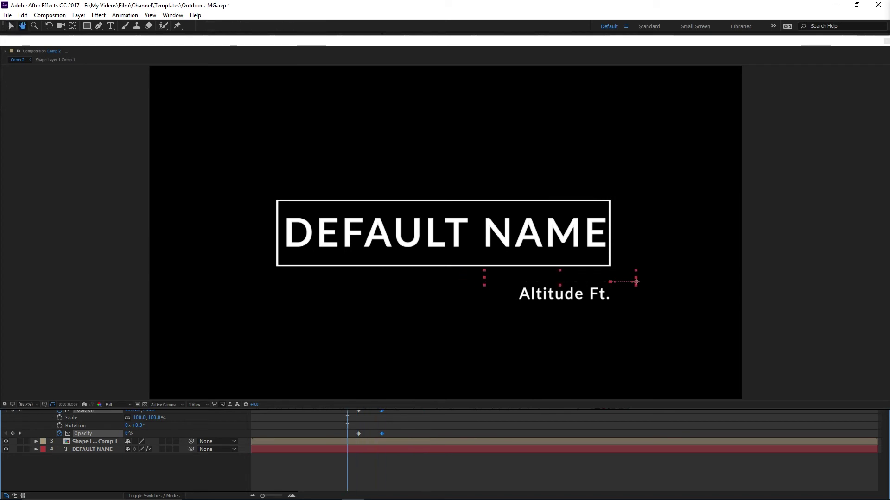
{"action": "key", "text": "space"}
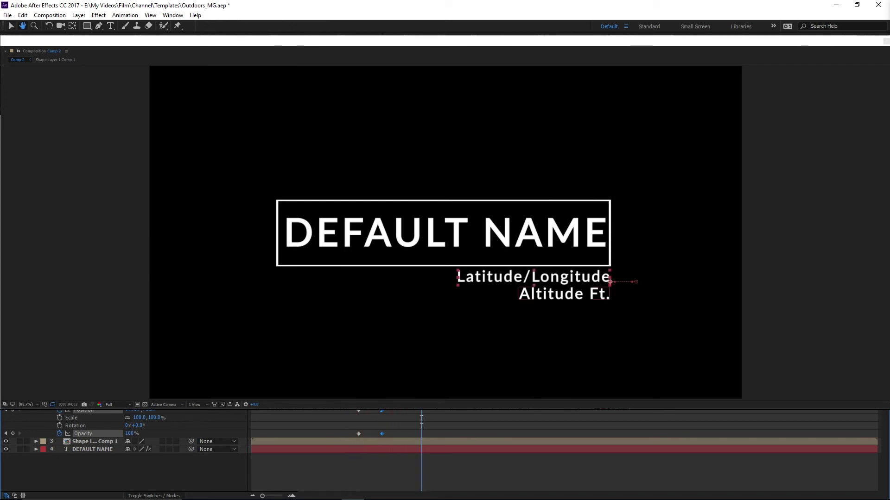
Step: Animate the "Altitude Ft." line so it stays hidden until the Latitude/Longitude line has arrived, and play the result
{"action": "key", "text": "shift+F2"}
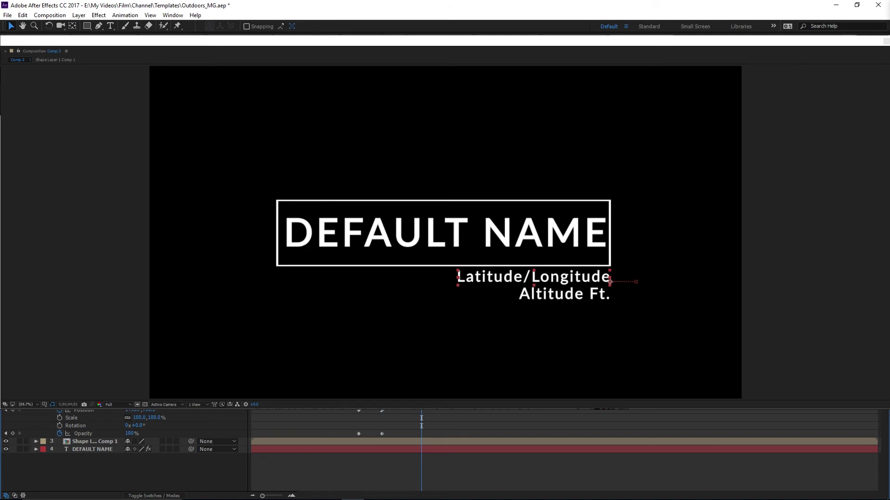
{"action": "left_click", "coordinate": [609, 297]}
{"action": "left_click_drag", "start_coordinate": [610, 299], "coordinate": [636, 282]}
{"action": "key", "text": "space"}
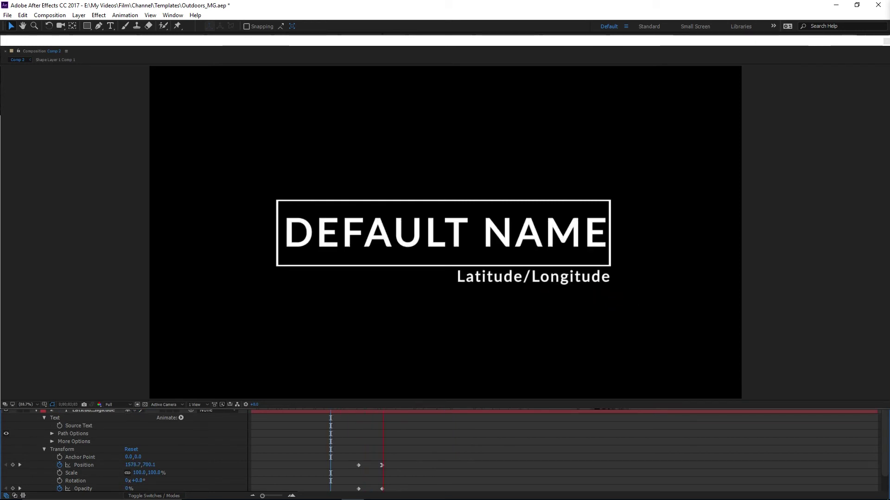
Step: Move the Altitude Ft. layer's Position and Opacity keyframes earlier so they start at about 3 seconds, and play back the new timing
{"action": "key", "text": "space"}
{"action": "key", "text": "grave"}
{"action": "left_click_drag", "start_coordinate": [401, 366], "coordinate": [467, 402]}
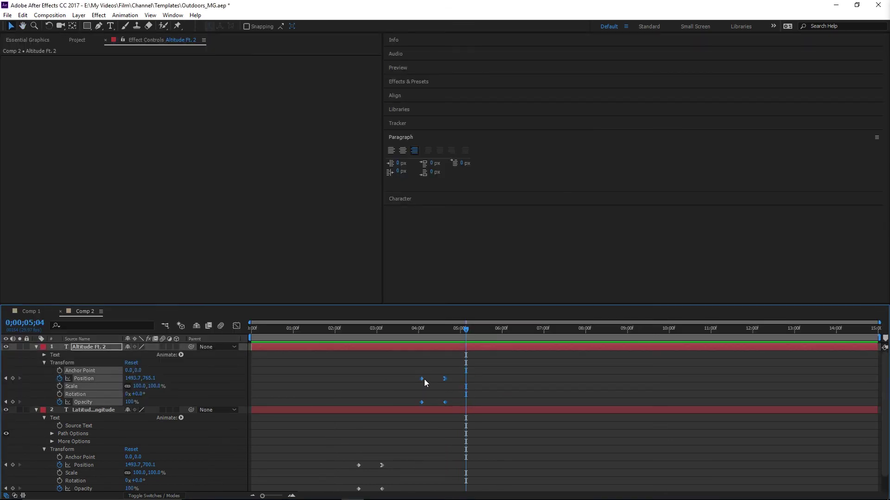
{"action": "left_click_drag", "start_coordinate": [421, 379], "coordinate": [376, 379]}
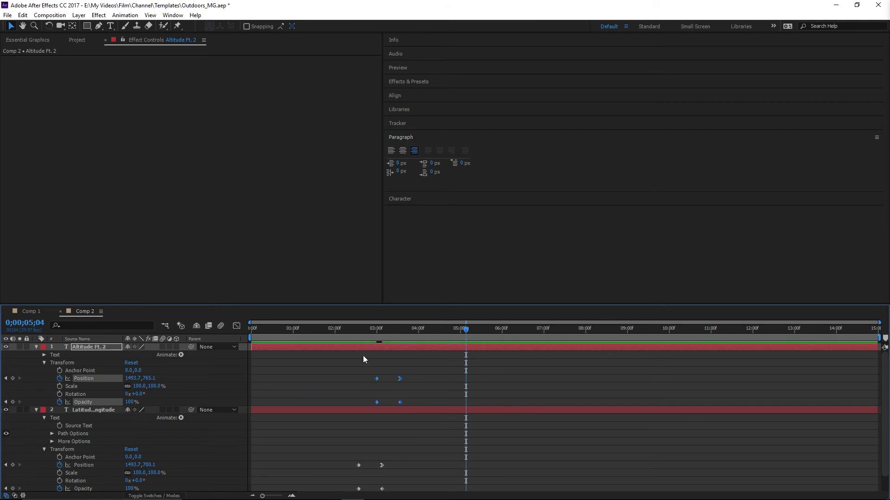
{"action": "key", "text": "grave"}
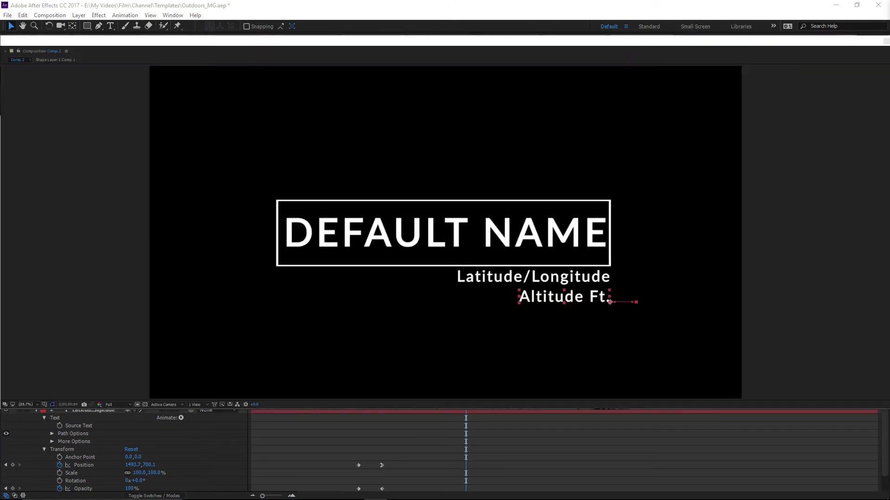
{"action": "key", "text": "space"}
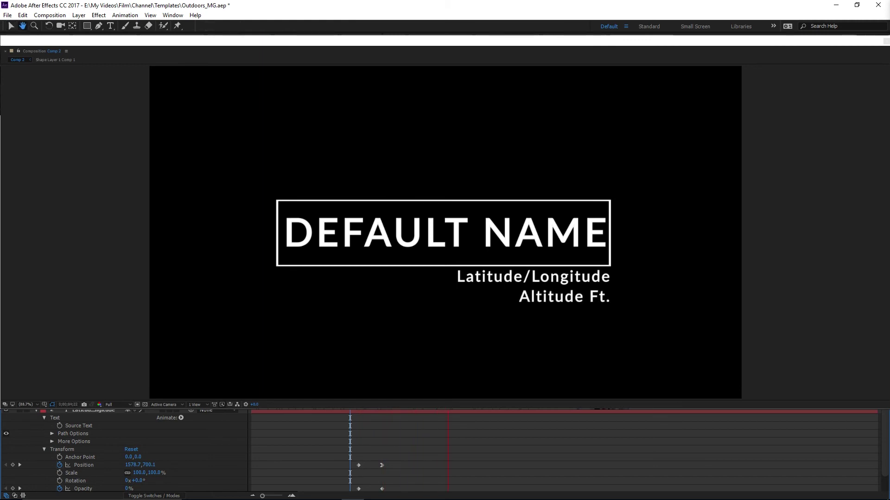
{"action": "key", "text": "space"}
Step: Collapse the layer properties in Comp 2 and preview the whole title animation from the first frame
{"action": "scroll", "coordinate": [564, 451], "scroll_direction": "down", "scroll_amount": 3}
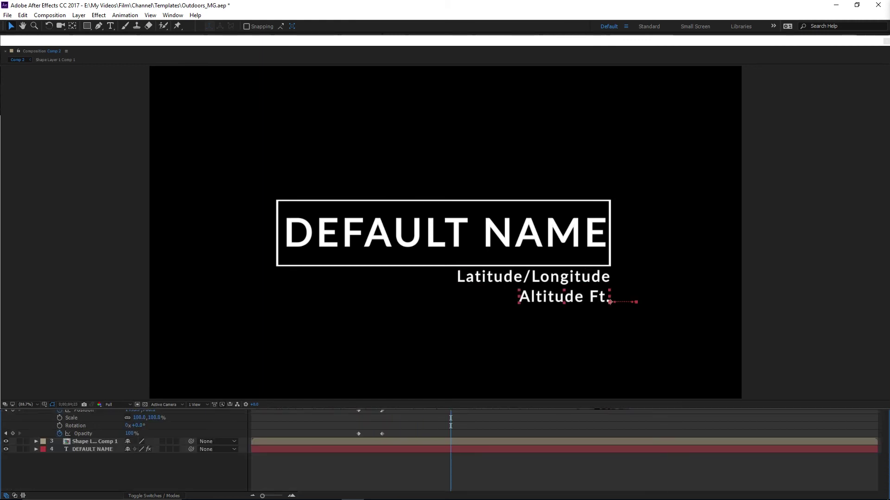
{"action": "key", "text": "u"}
{"action": "left_click_drag", "start_coordinate": [451, 412], "coordinate": [251, 413]}
{"action": "key", "text": "space"}
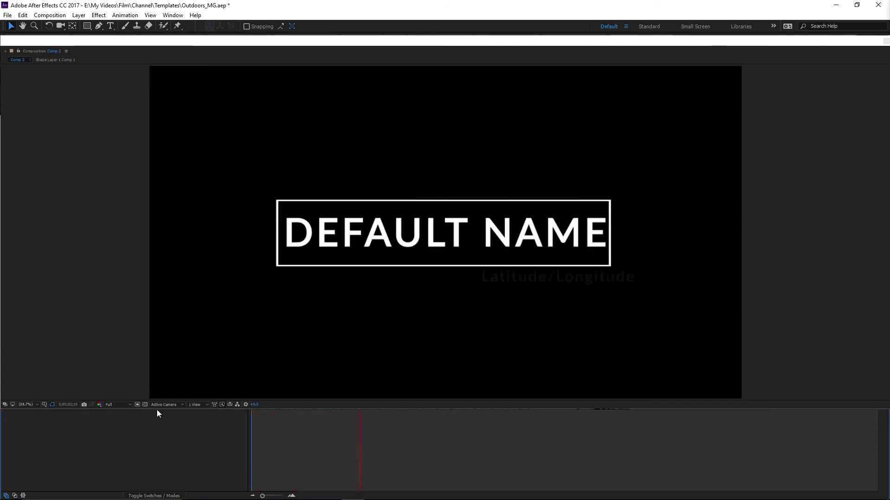
{"action": "key", "text": "space"}
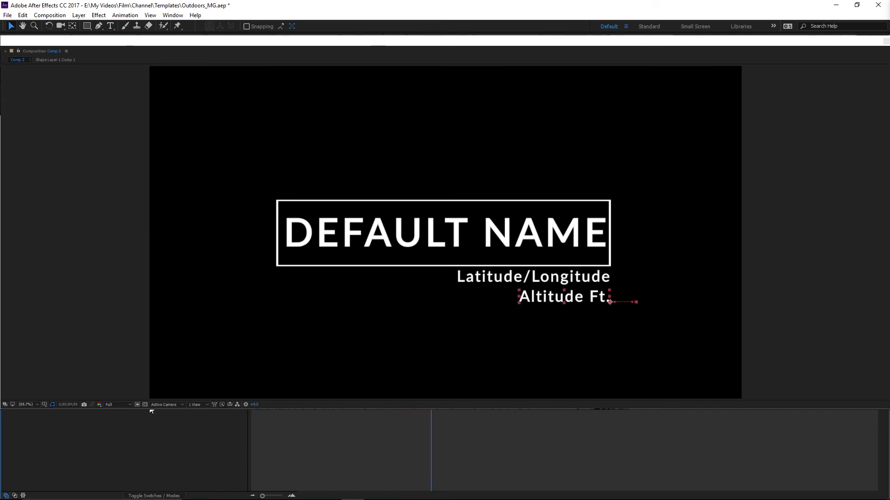
Step: Switch to Comp 1 and play the CLINTON LAKE title animation from the beginning for comparison
{"action": "key", "text": "Home"}
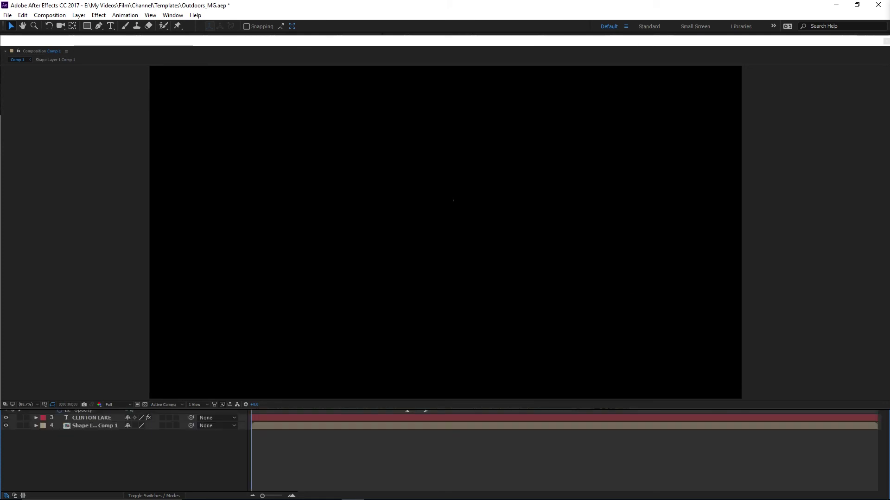
{"action": "key", "text": "space"}
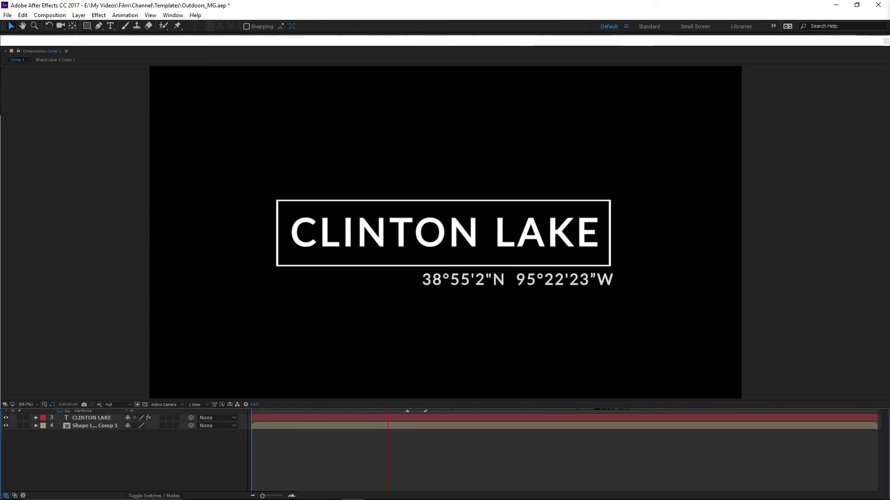
{"action": "key", "text": "space"}
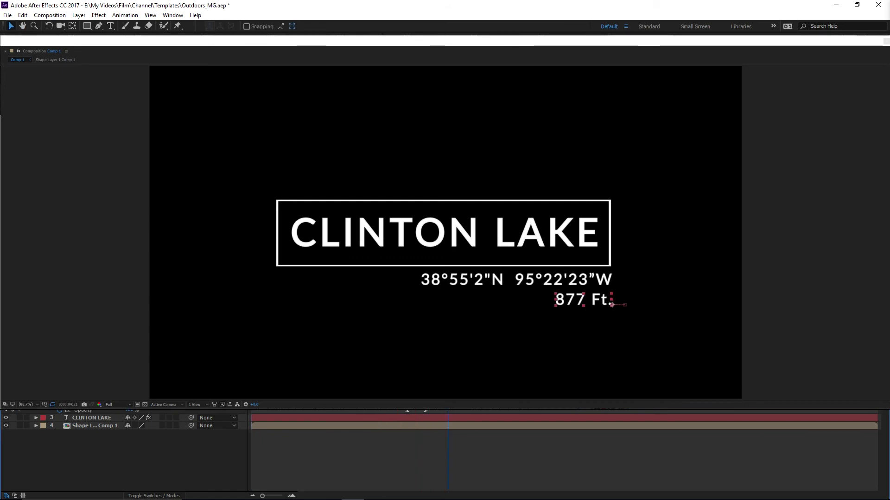